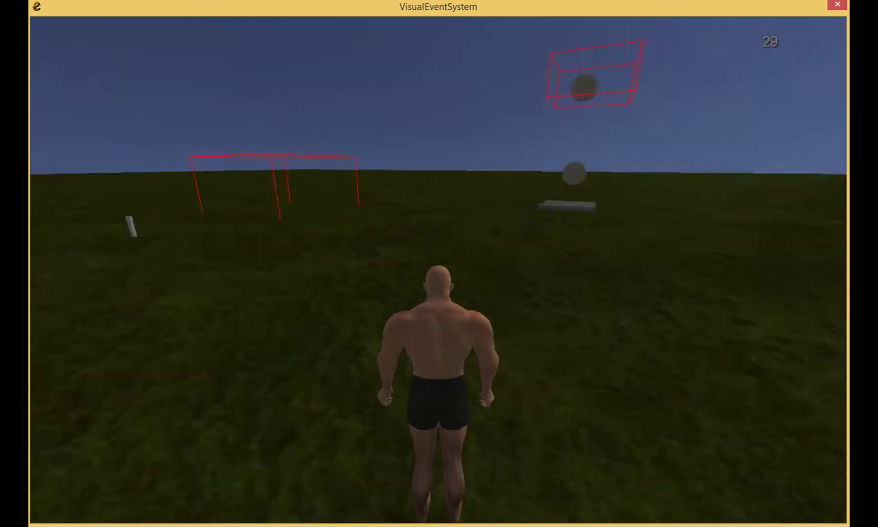
Step: Walk the character repeatedly into and out of the first ground trigger zone to test its enter and exit events
key(w)
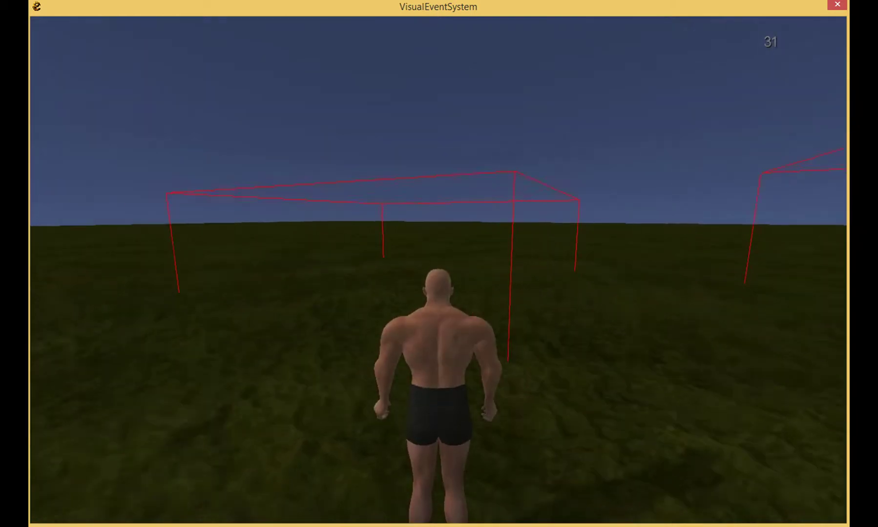
key(w)
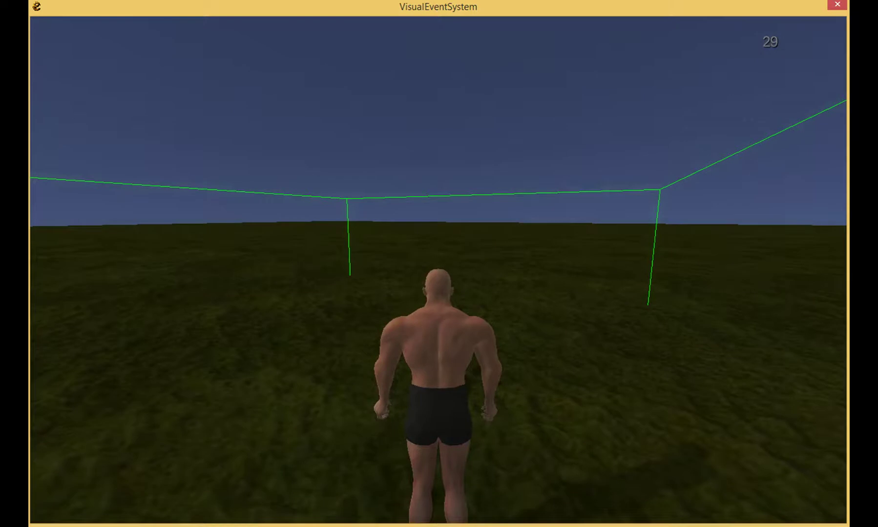
key(s)
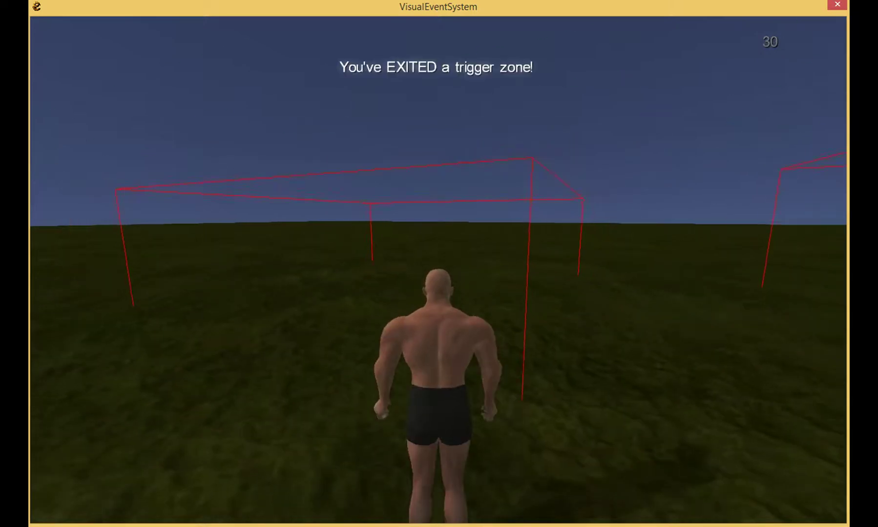
key(w)
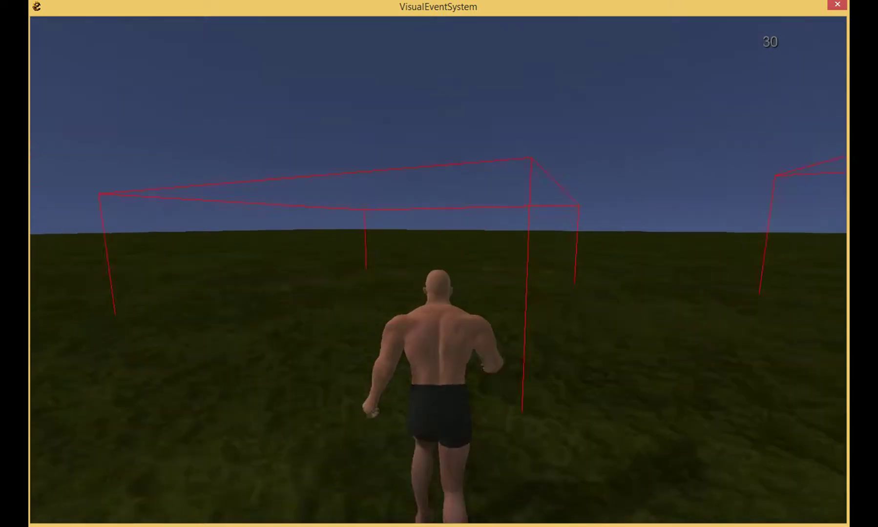
key(w)
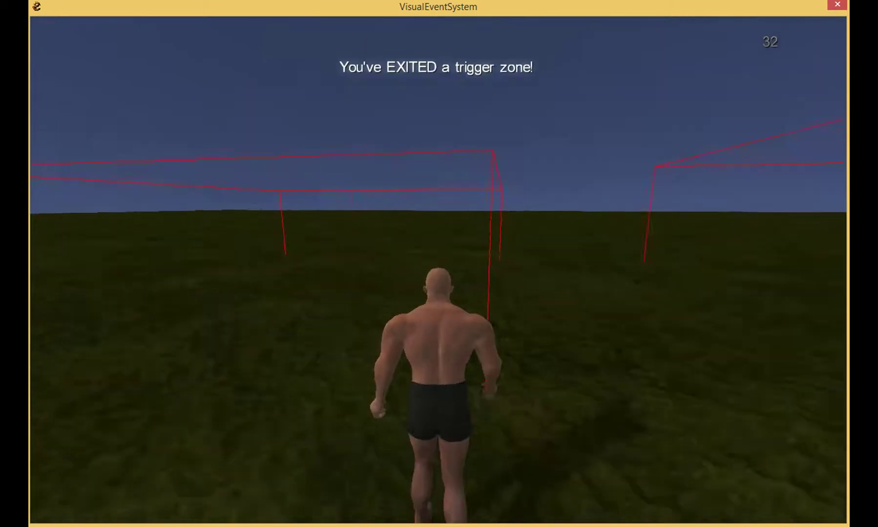
key(s)
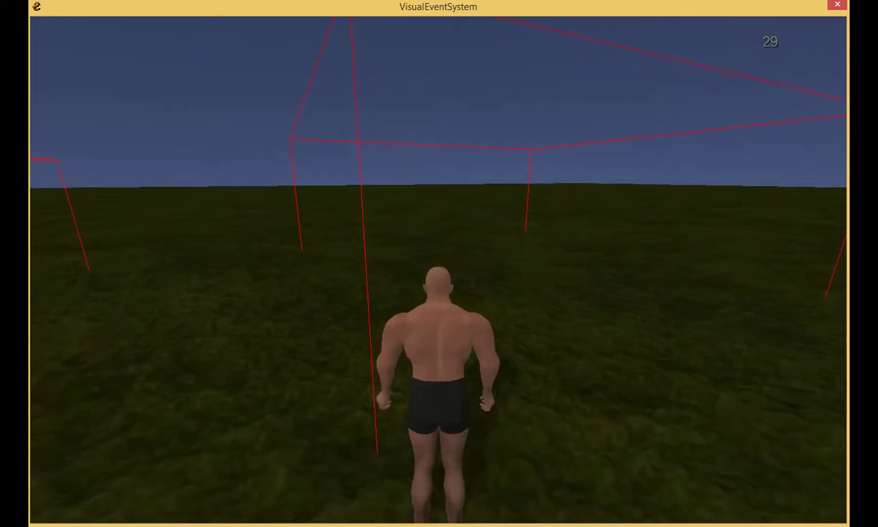
Step: Test the second ground trigger zone by walking the character in, backing out and entering it again
key(w)
key(s)
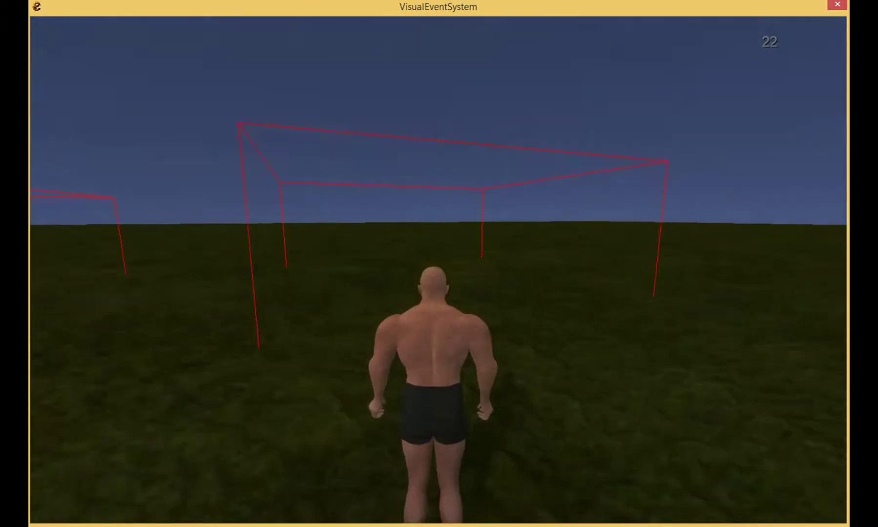
key(w)
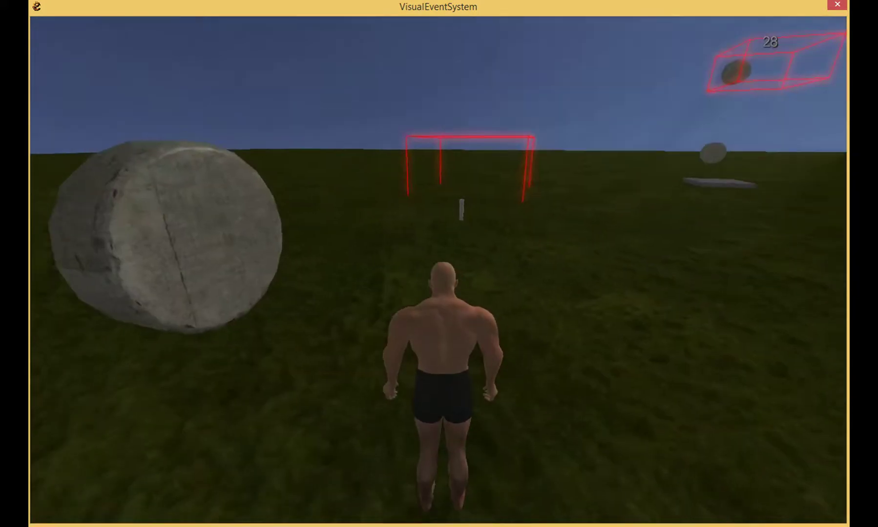
Step: Pick up the small rod item on the grass and walk the character into the trigger zone behind it
key(w)
key(w)
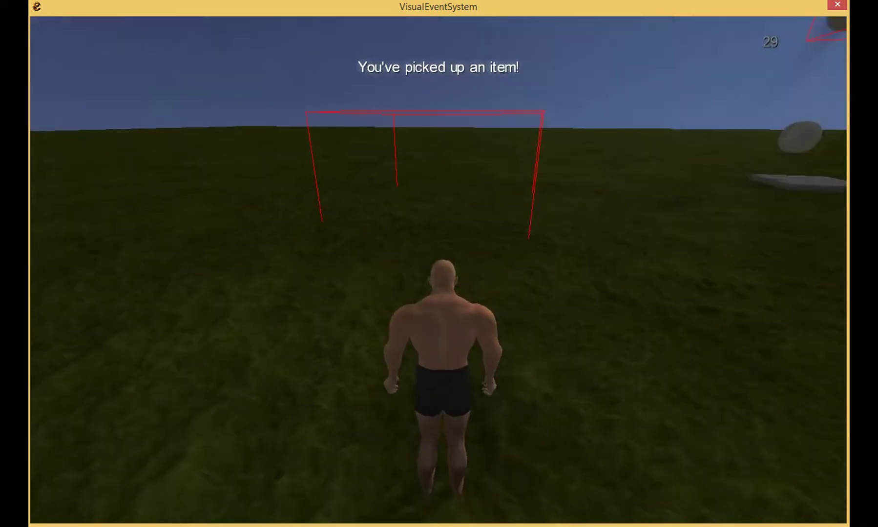
key(w)
key(w)
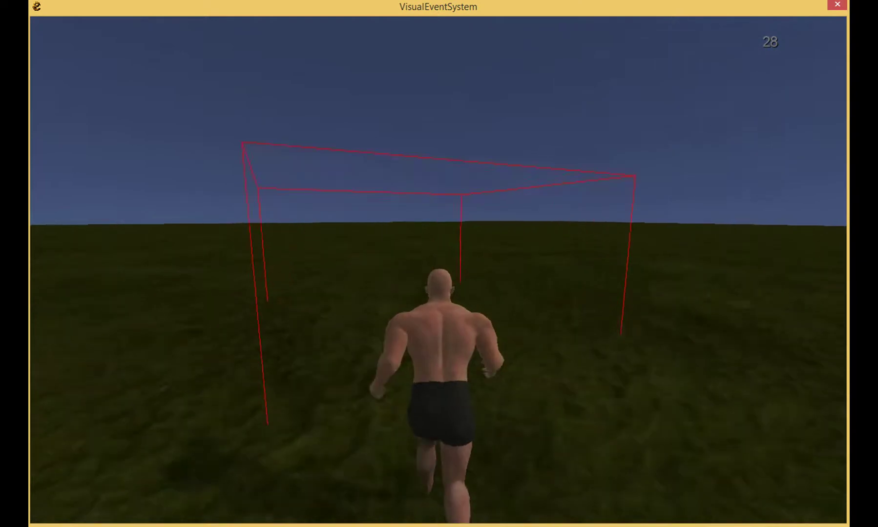
key(w)
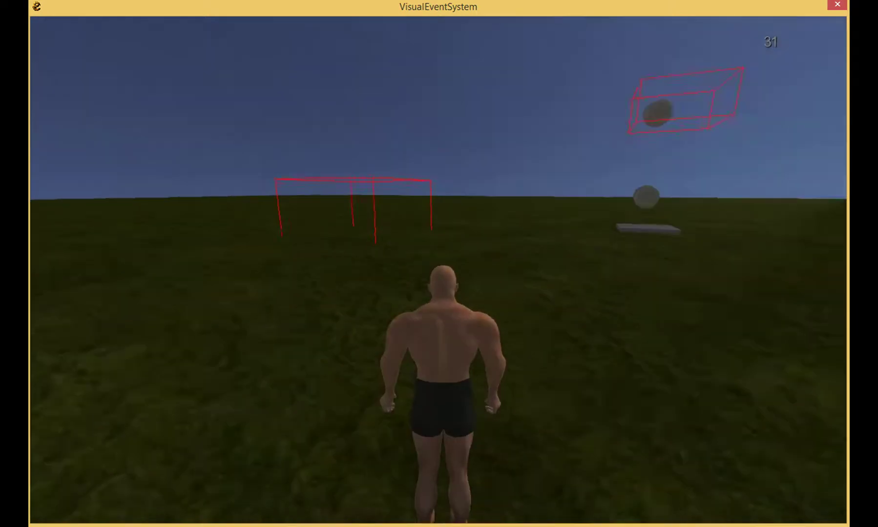
Step: Walk the character onto the grey elevator platform near the raised trigger zone
key(w)
key(w)
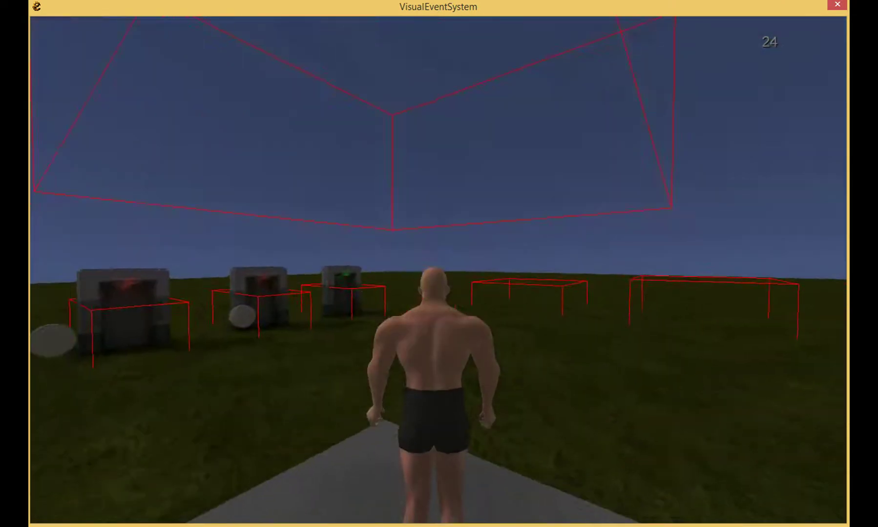
Step: Test the green-lit sliding door by stepping in and out of its trigger zone, and walk through the doorway
key(w)
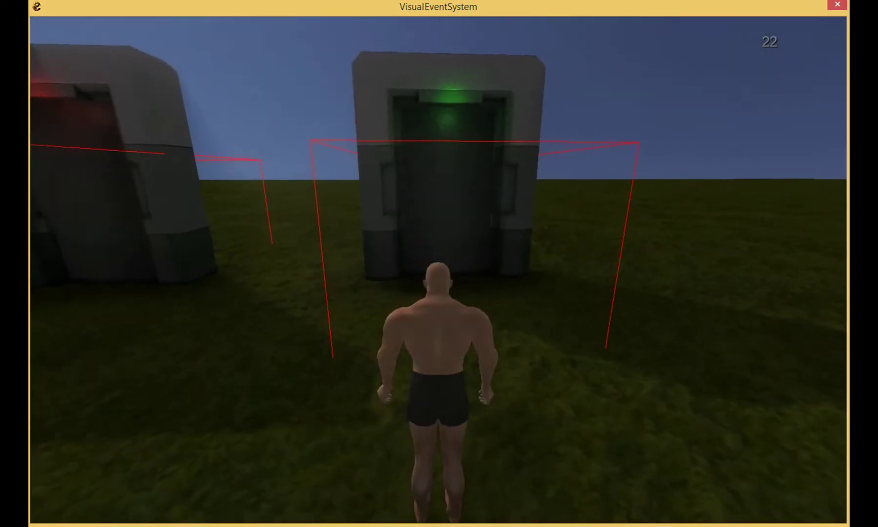
key(s)
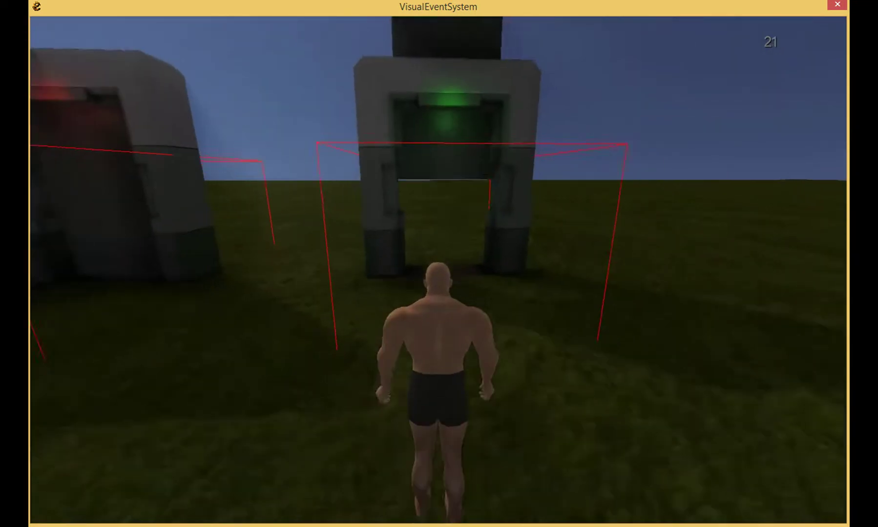
key(w)
key(s)
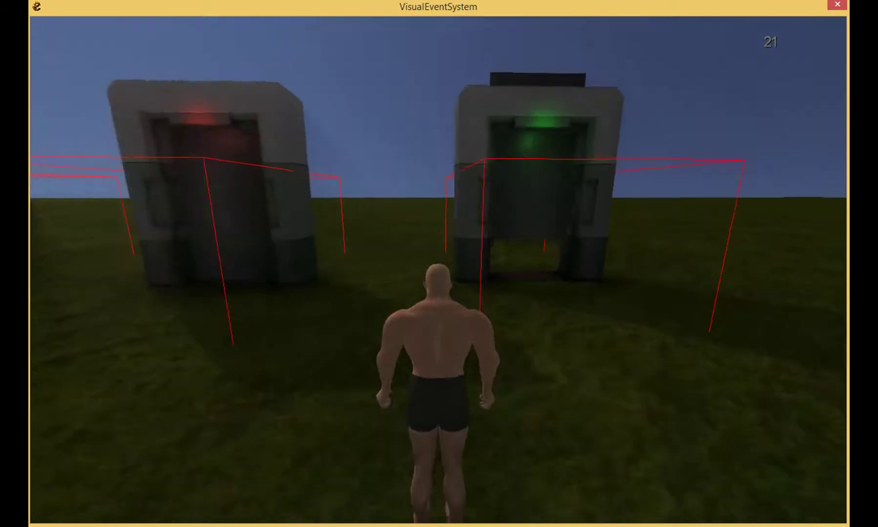
key(w)
key(w)
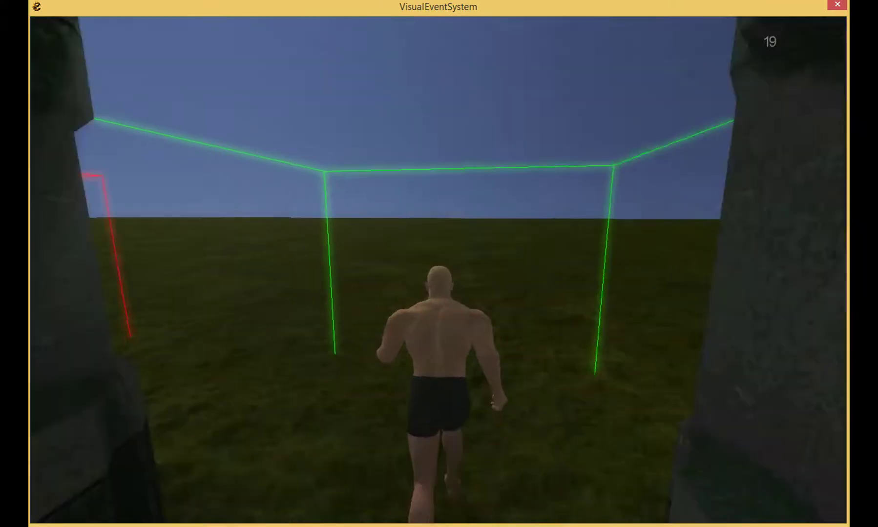
key(w)
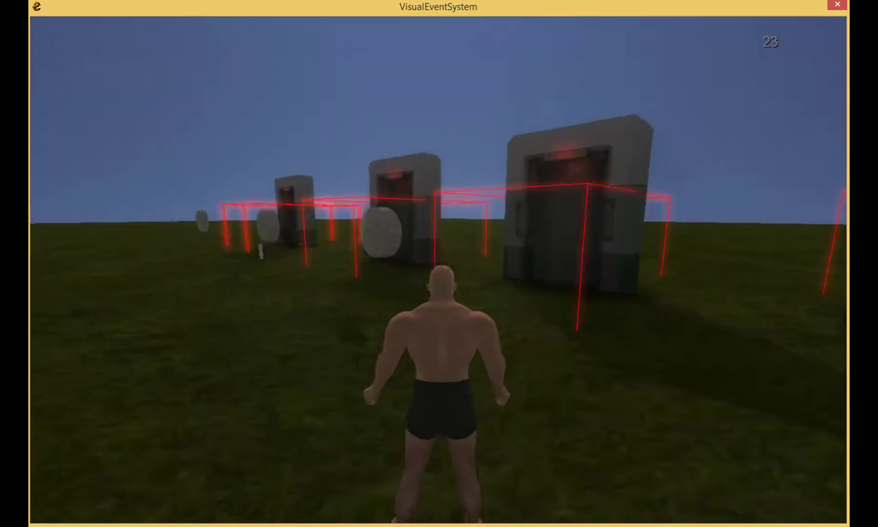
Step: Test the timed door by approaching it while locked, unlocking it with its disc button and running back to it
key(a)
key(w)
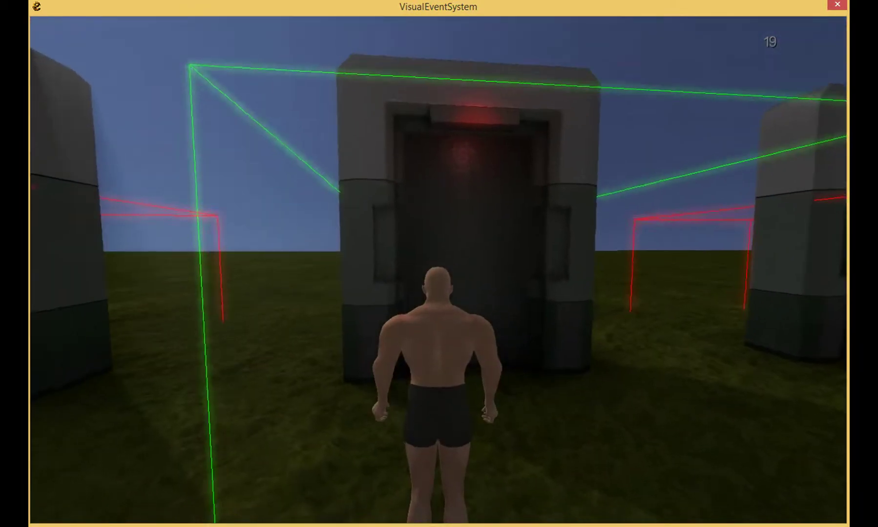
key(s)
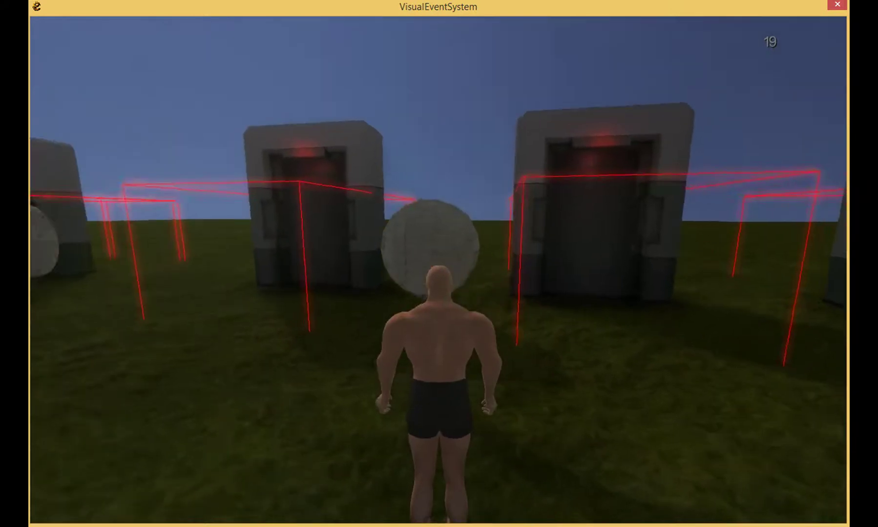
key(d)
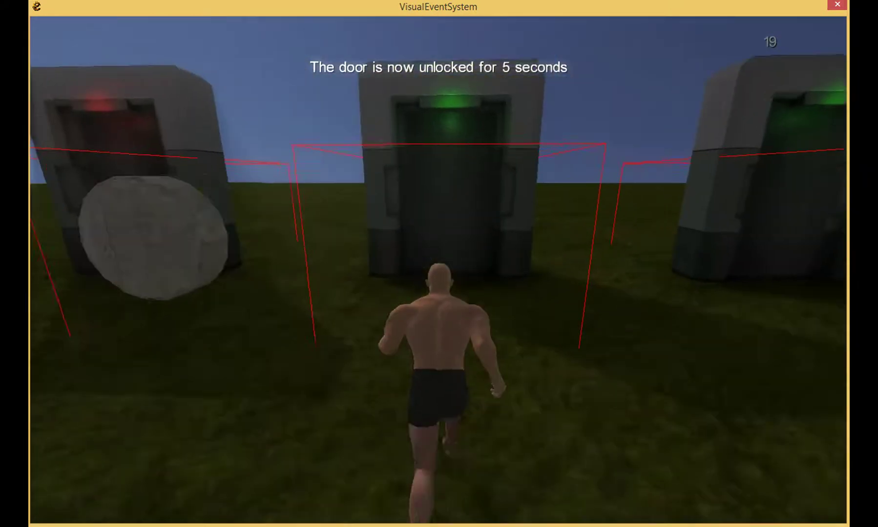
key(w)
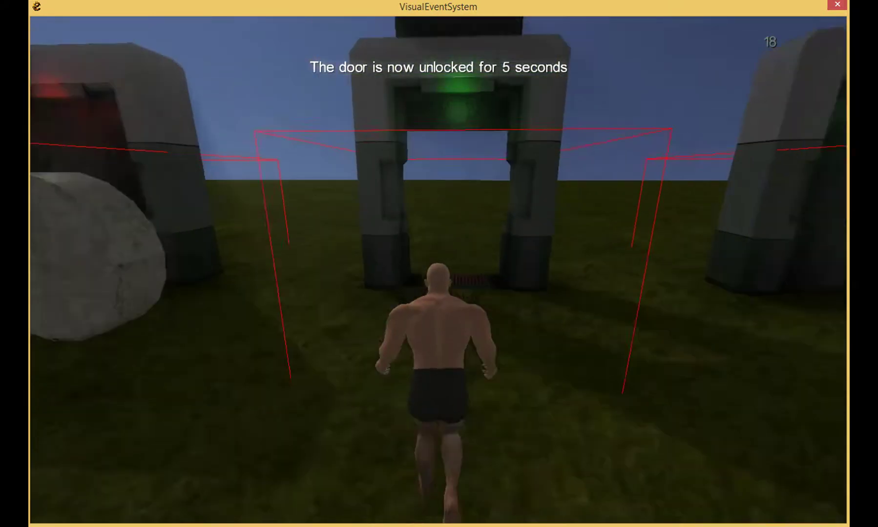
key(w)
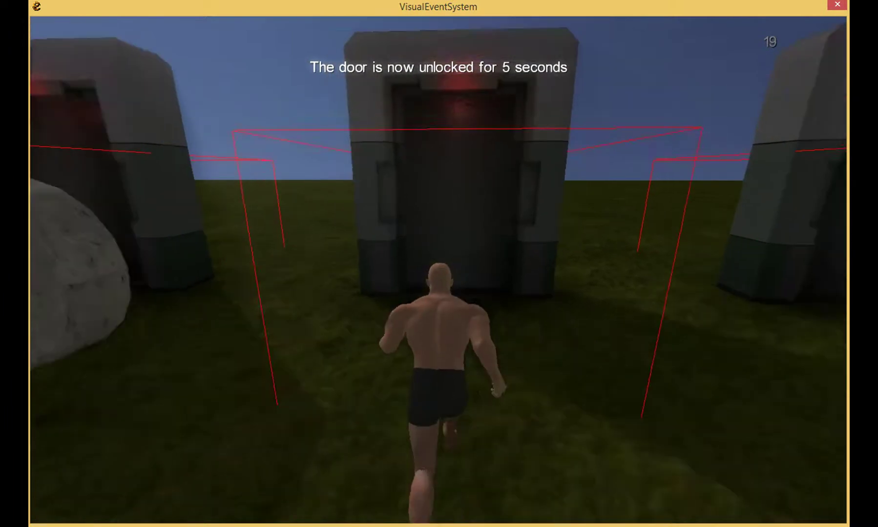
Step: Pick up the rod-shaped key from the grass, and use the disc button to unlock and open the key-locked door
key(s)
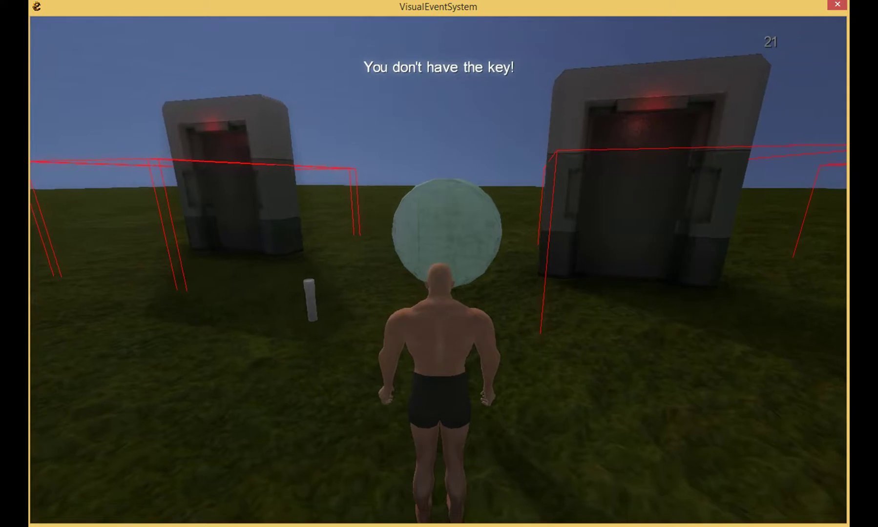
key(w)
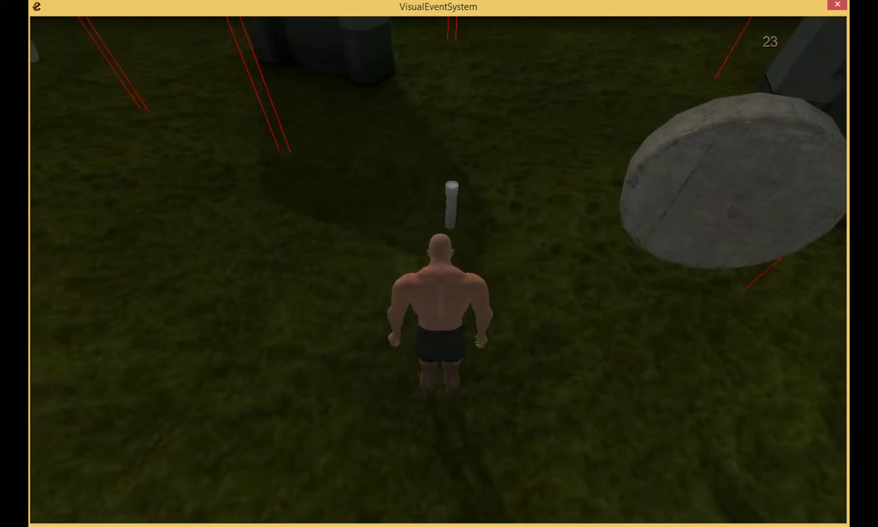
key(w)
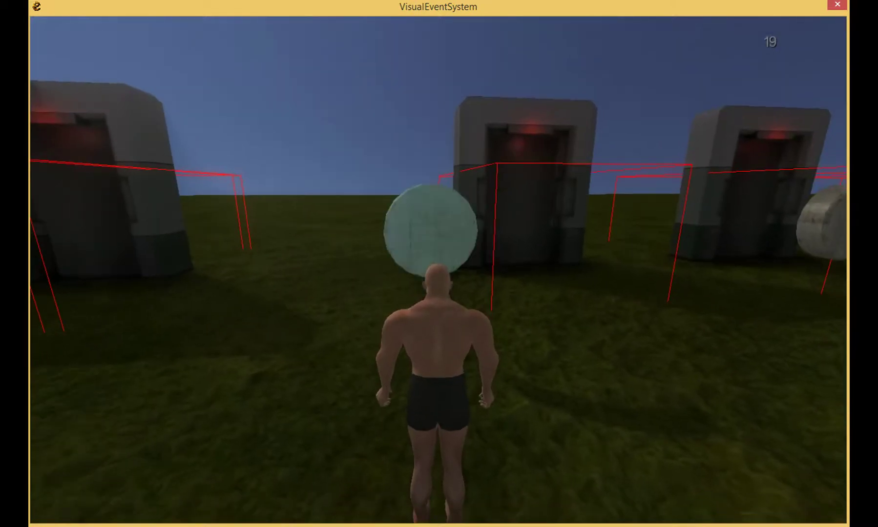
key(w)
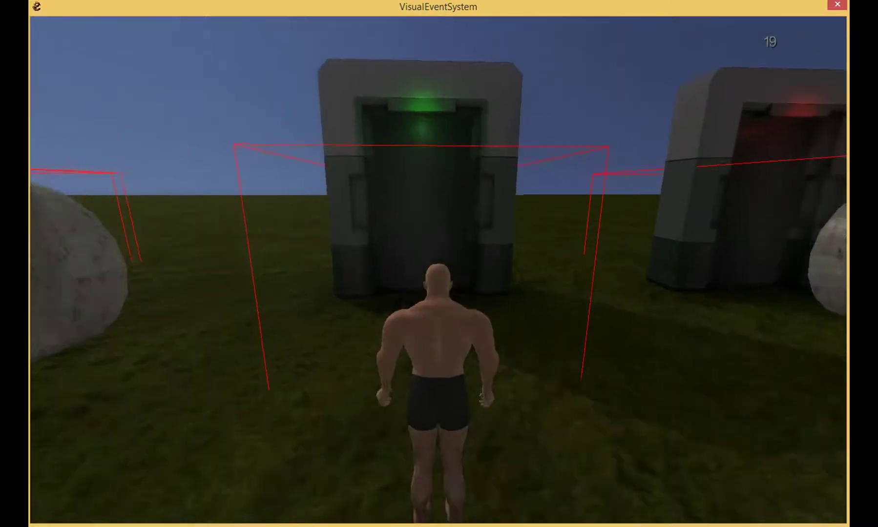
key(w)
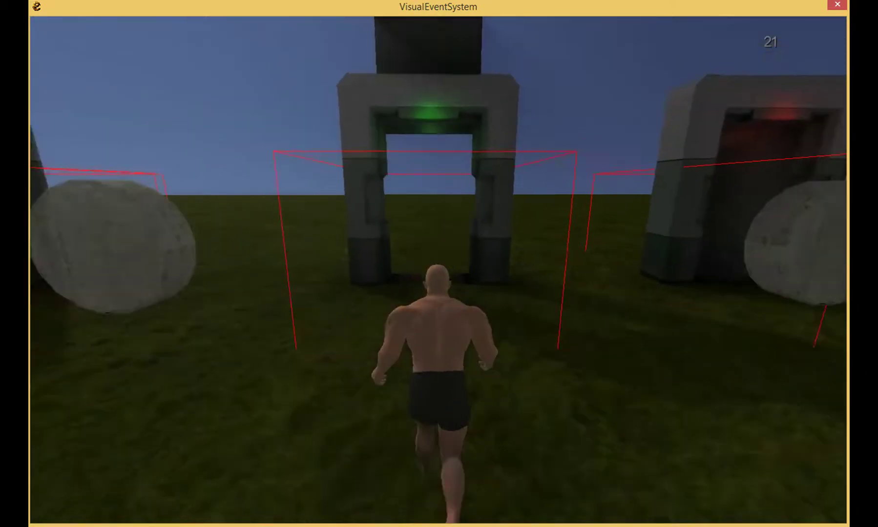
key(w)
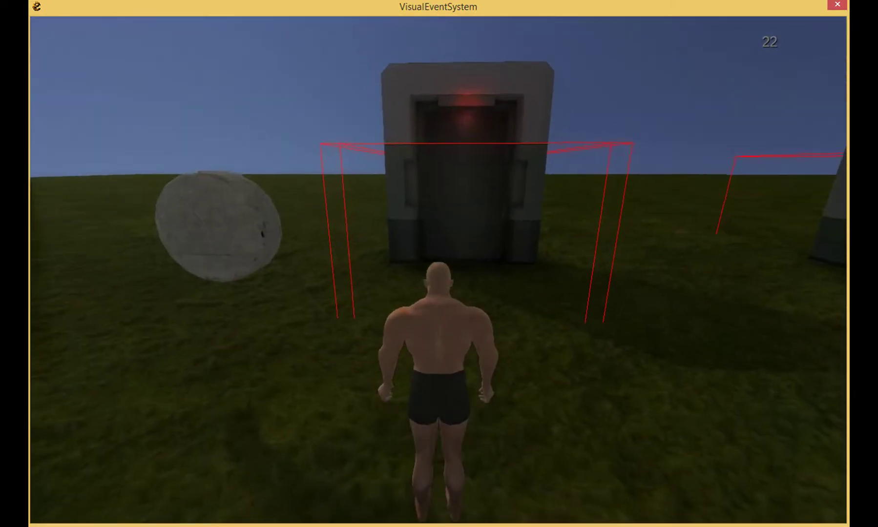
Step: Approach the last door, activate its disc button five times to unlock it, and test its opening and closing
key(w)
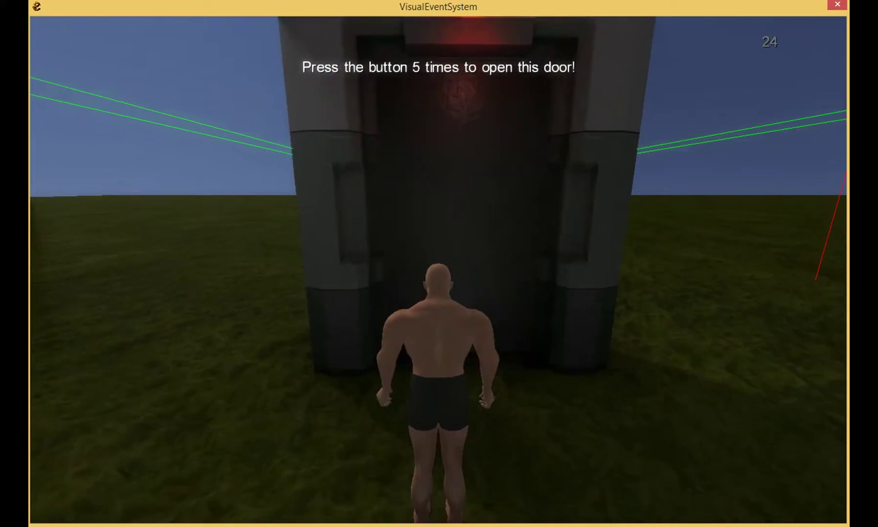
key(s)
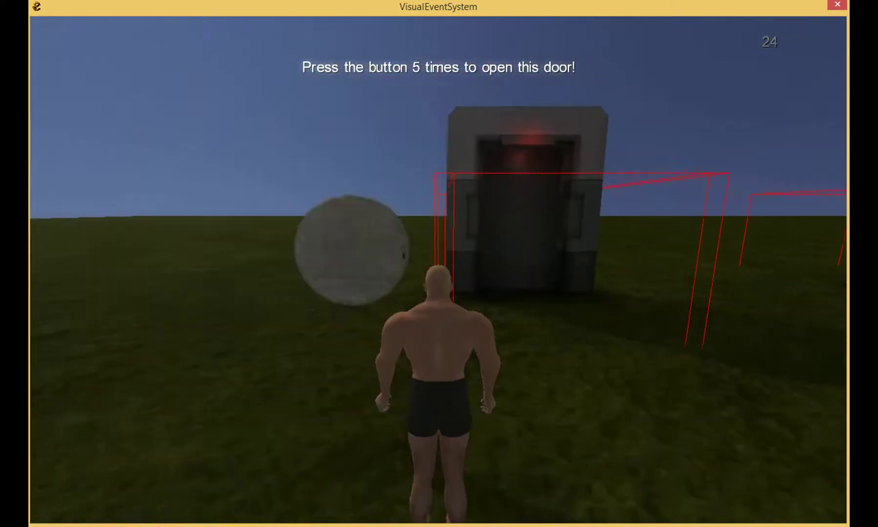
key(a)
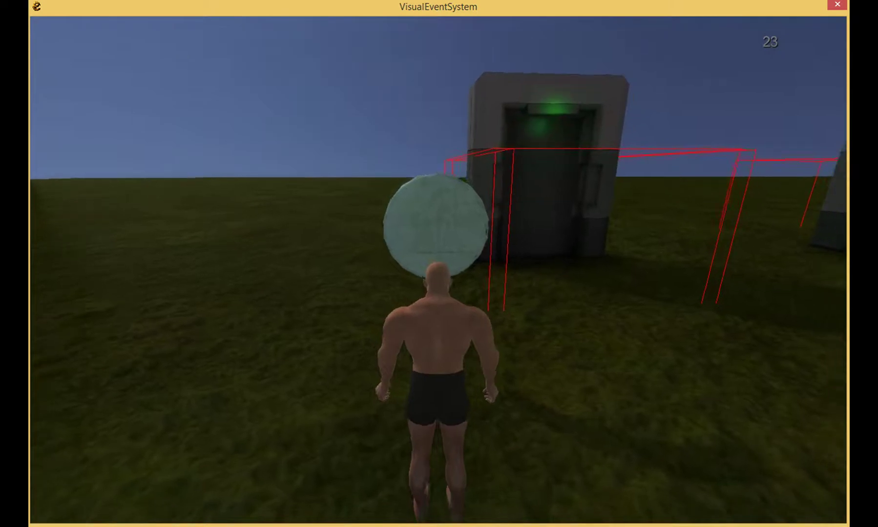
key(d)
key(w)
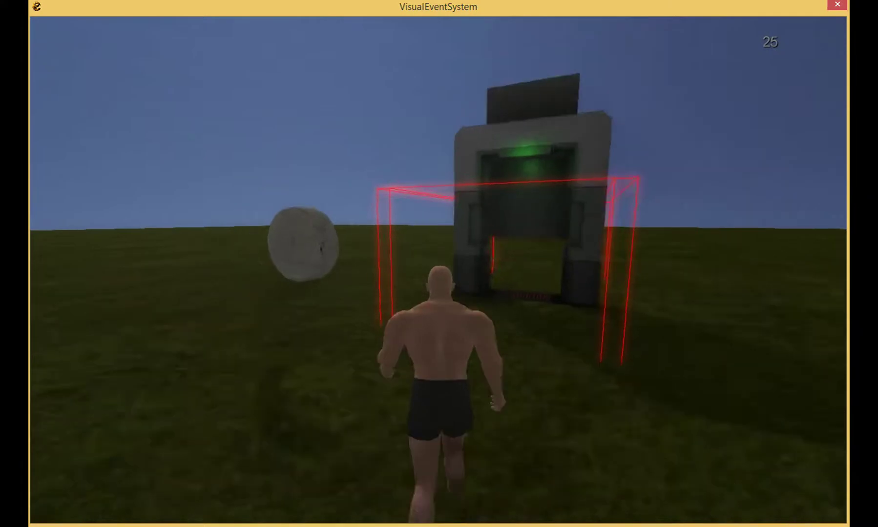
key(d)
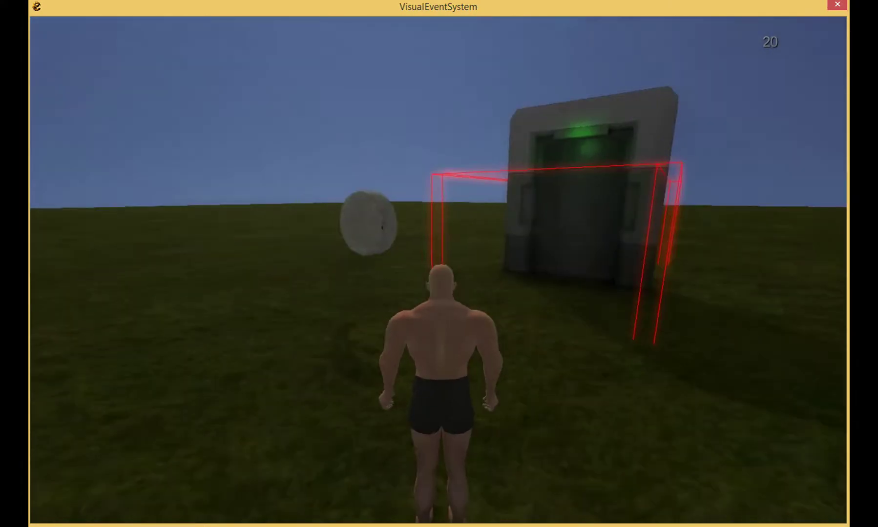
key(a)
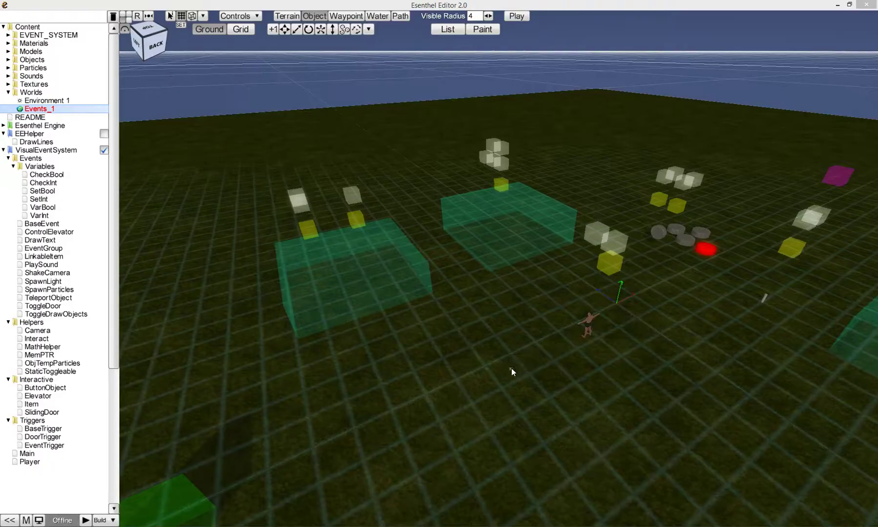
Step: Examine the Exited zone event group's parameters and the contents of the EVENT_SYSTEM folder
middle_drag(515, 370, 486, 313)
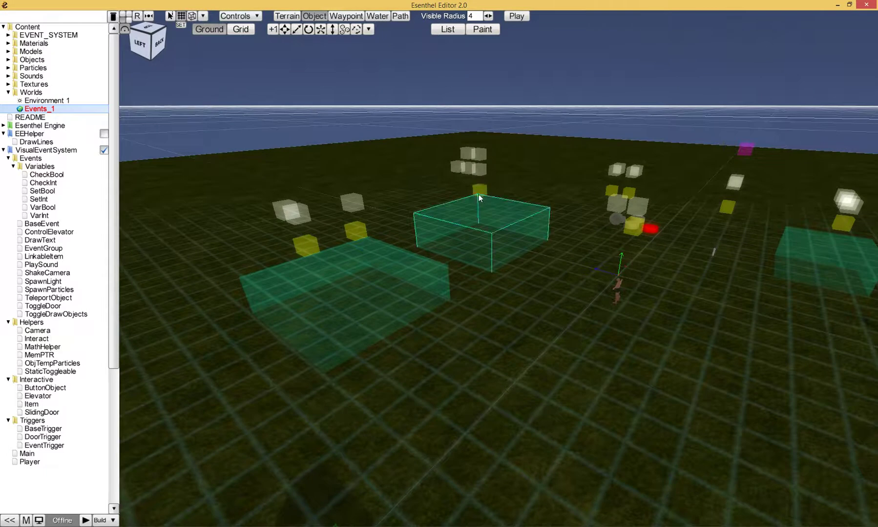
click(352, 231)
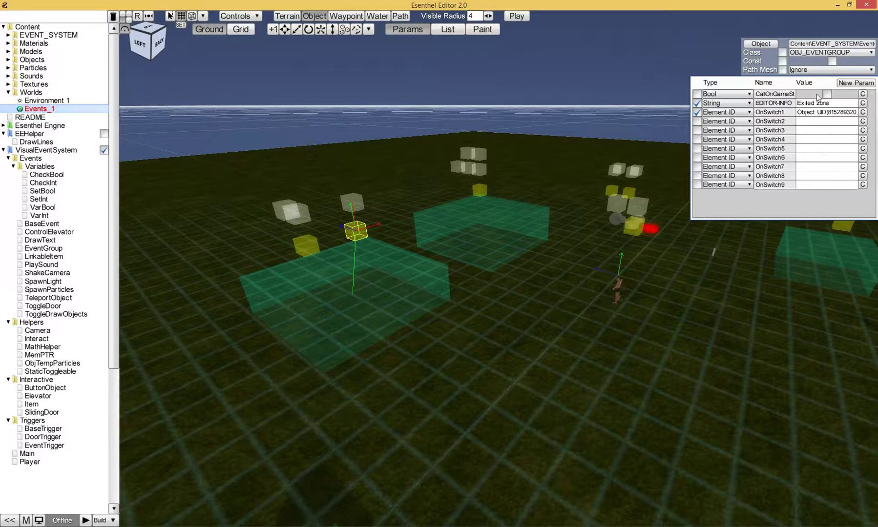
click(519, 348)
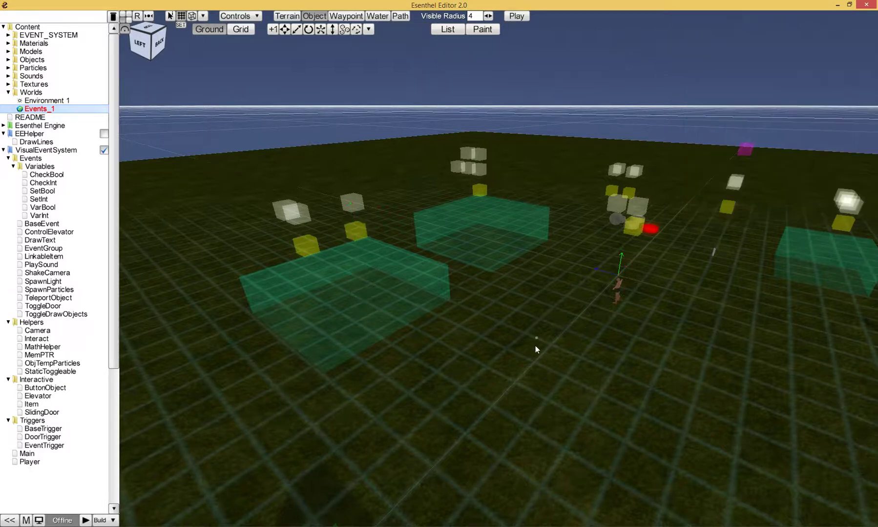
click(8, 35)
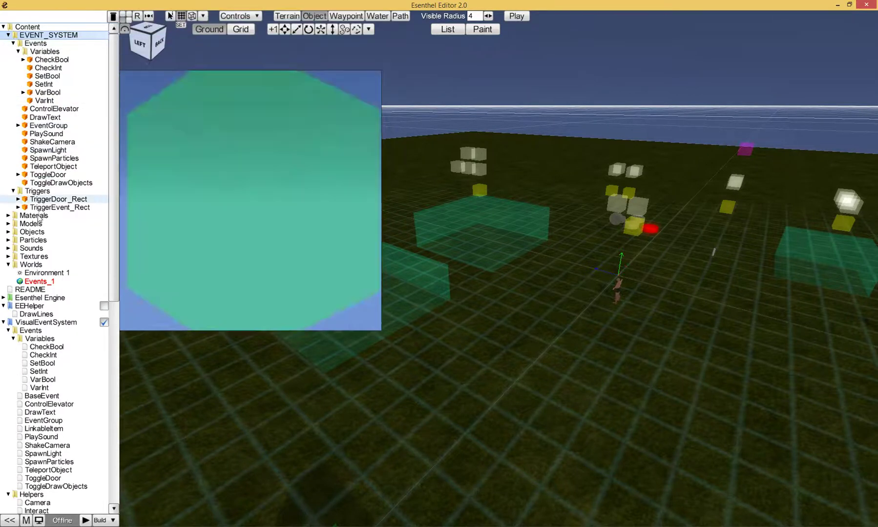
click(8, 35)
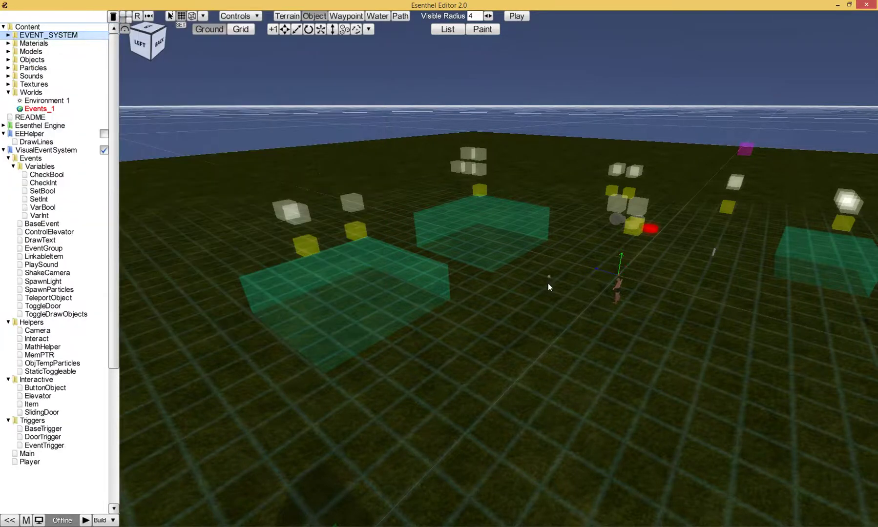
Step: Examine the first turquoise trigger zone's object class, Enabled setting and linked enter event group
middle_drag(541, 310, 542, 309)
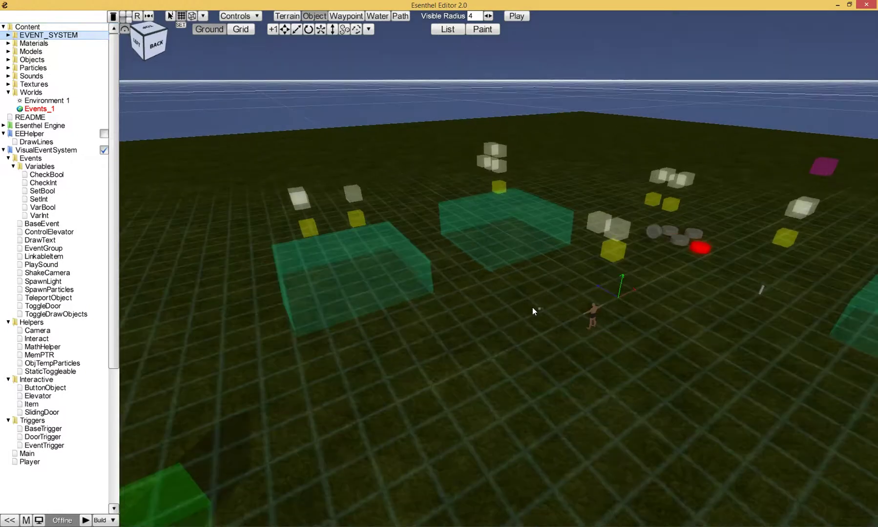
right_drag(530, 308, 454, 296)
middle_drag(468, 292, 467, 292)
click(376, 254)
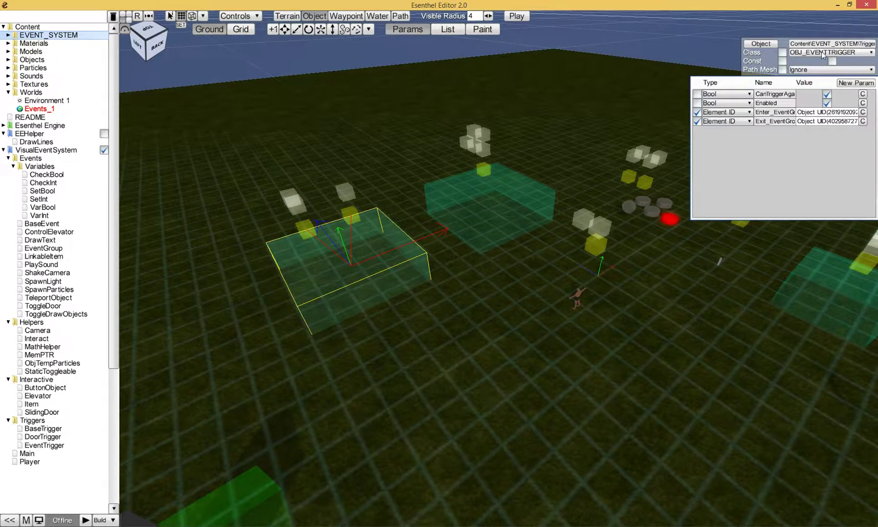
click(826, 103)
double_click(817, 115)
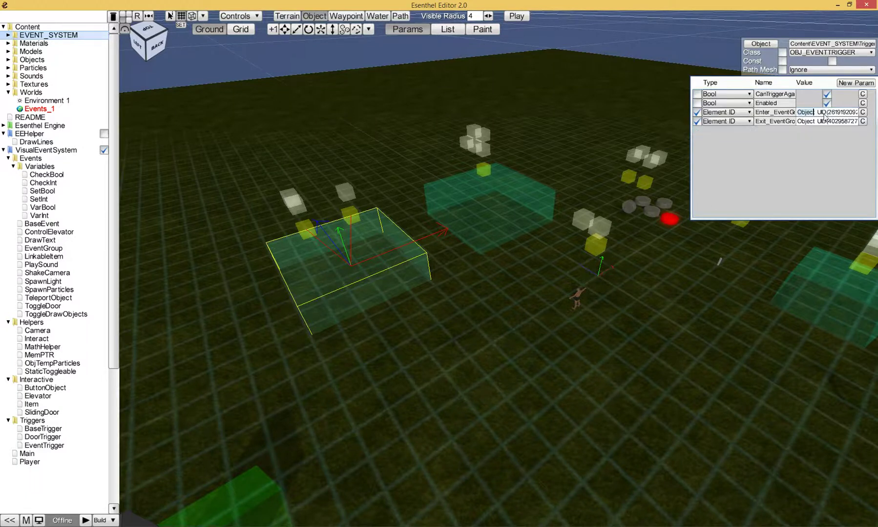
Step: Examine the two yellow event groups linked to the first trigger zone, and reselect the zone
middle_drag(500, 249, 500, 249)
middle_drag(574, 281, 575, 281)
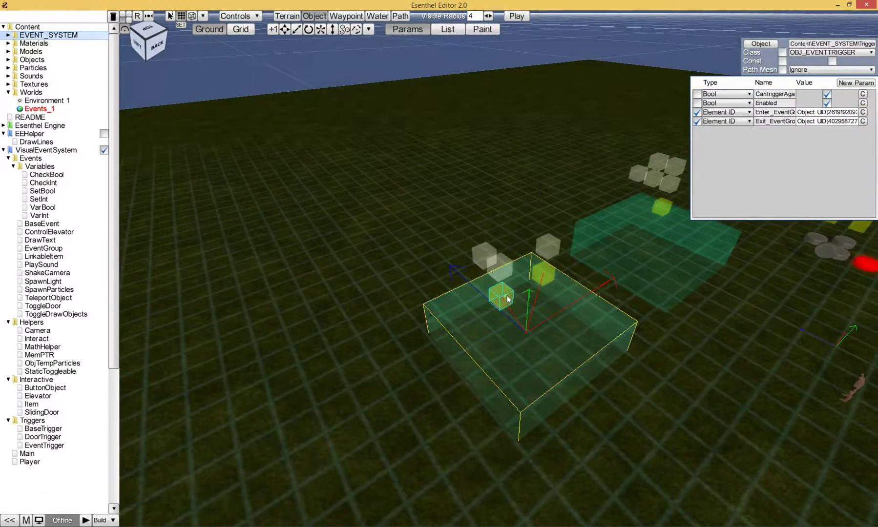
click(502, 296)
middle_drag(560, 315, 458, 286)
click(506, 271)
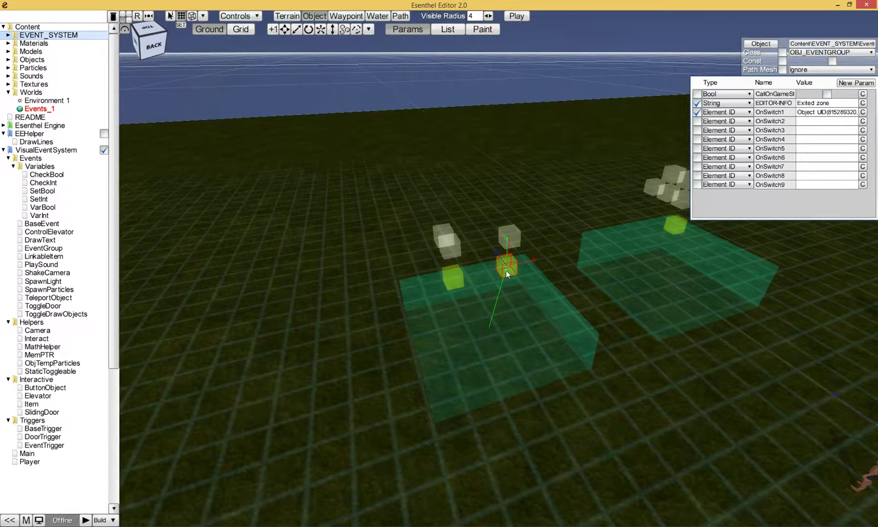
click(487, 323)
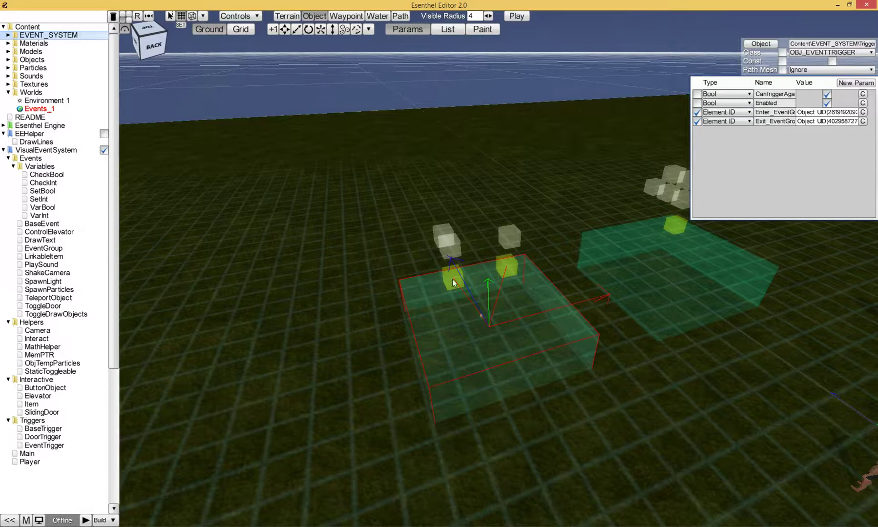
Step: Trace the link lines from the trigger zone to the Entered zone event group and review that group's switch entries
middle_drag(625, 310, 540, 282)
scroll(540, 283, up, 3)
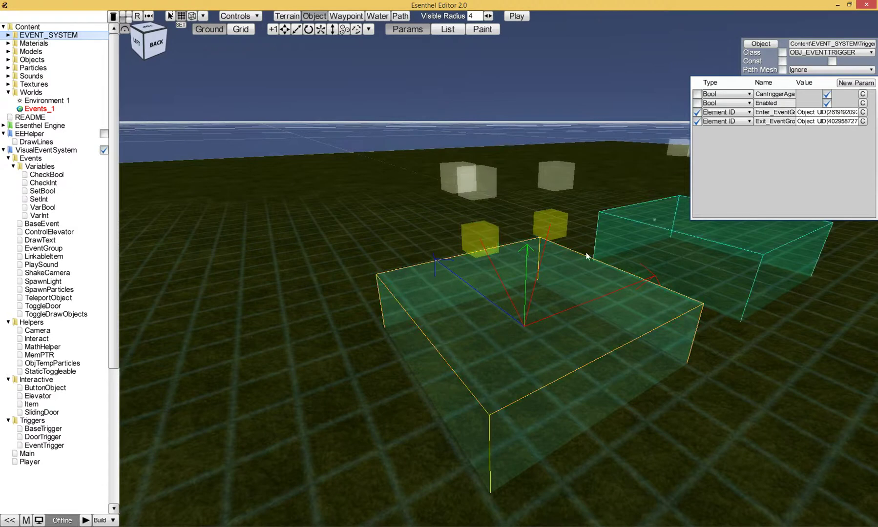
click(481, 240)
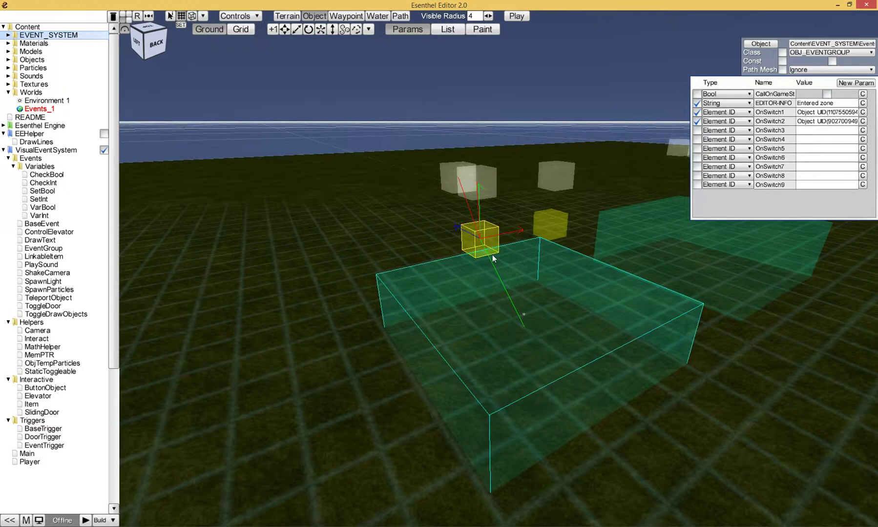
middle_drag(651, 301, 651, 301)
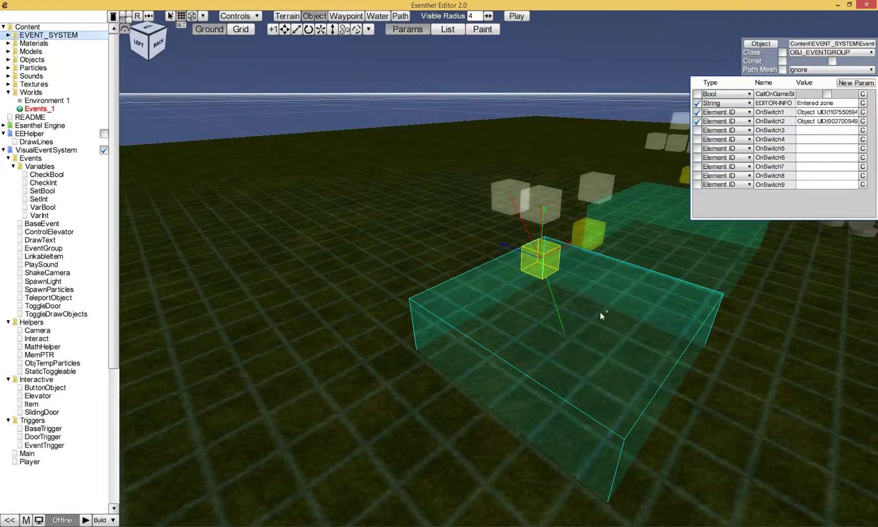
middle_drag(588, 309, 575, 315)
right_drag(532, 245, 477, 290)
click(541, 352)
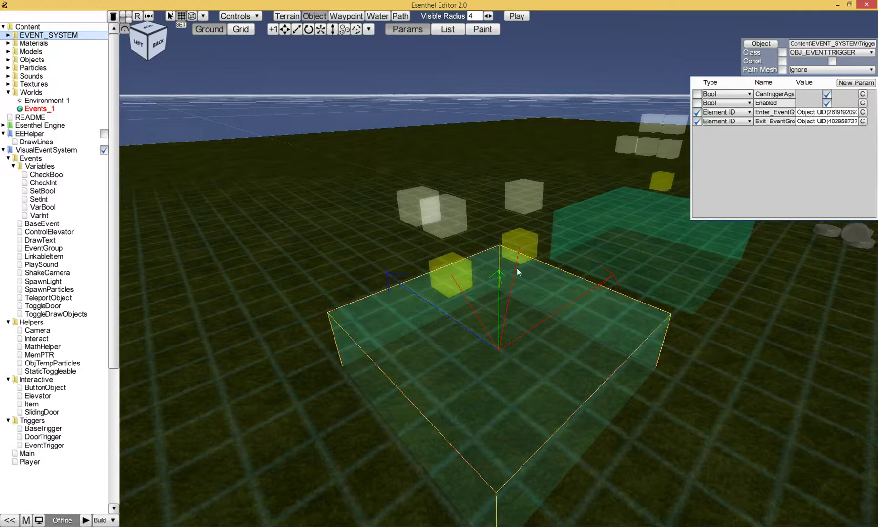
click(447, 271)
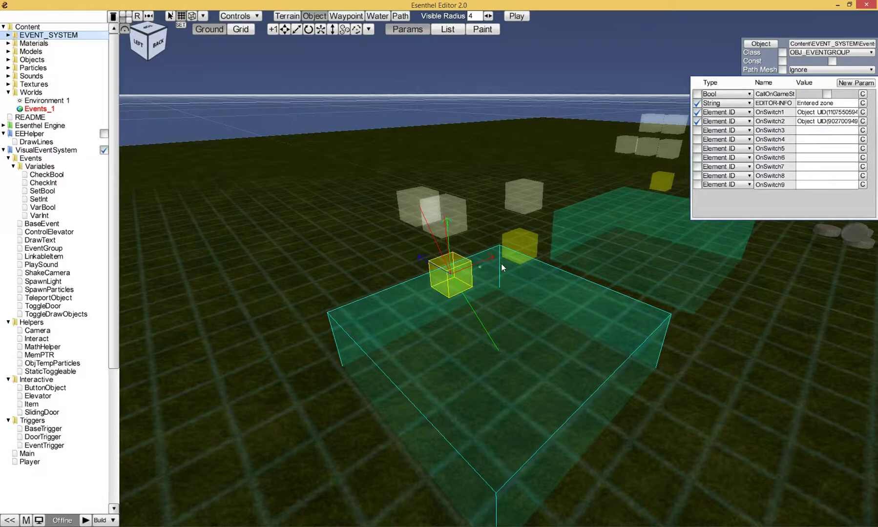
Step: Review the parameters of the draw-text and play-sound events linked to the Entered zone group, tracing back to the trigger zone
middle_drag(500, 263, 503, 262)
click(510, 205)
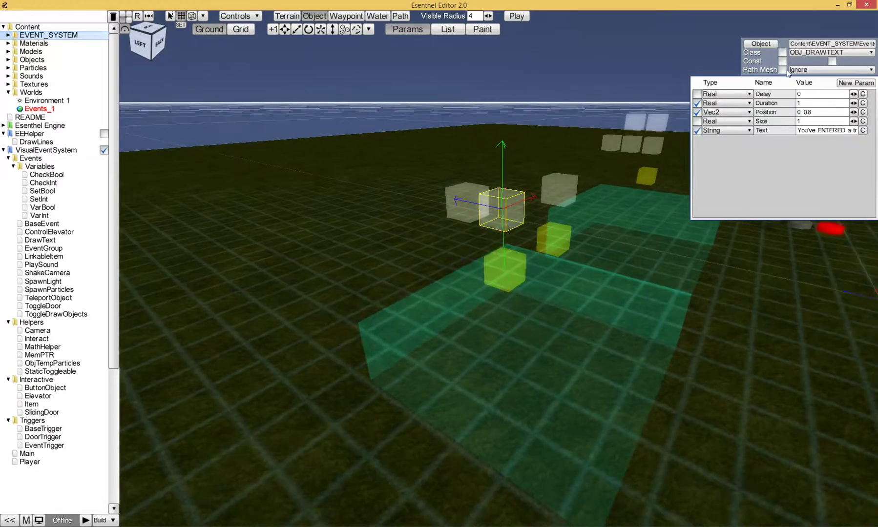
click(458, 201)
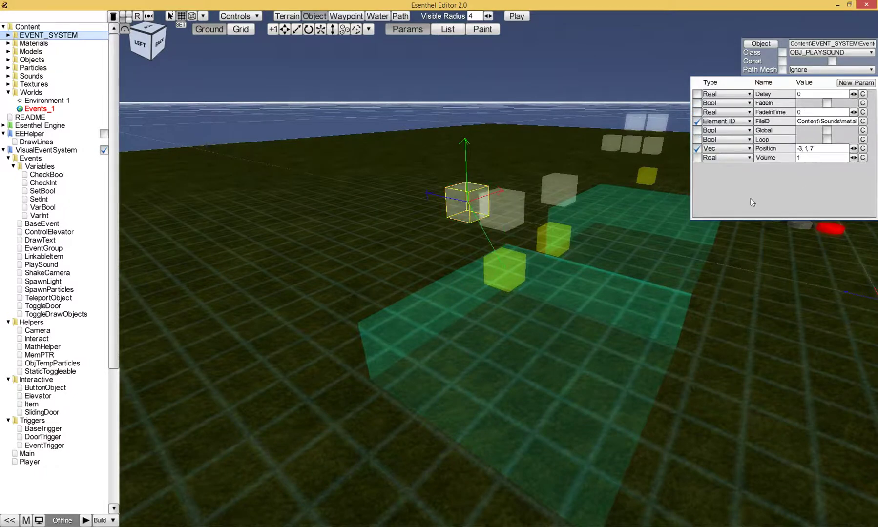
click(494, 209)
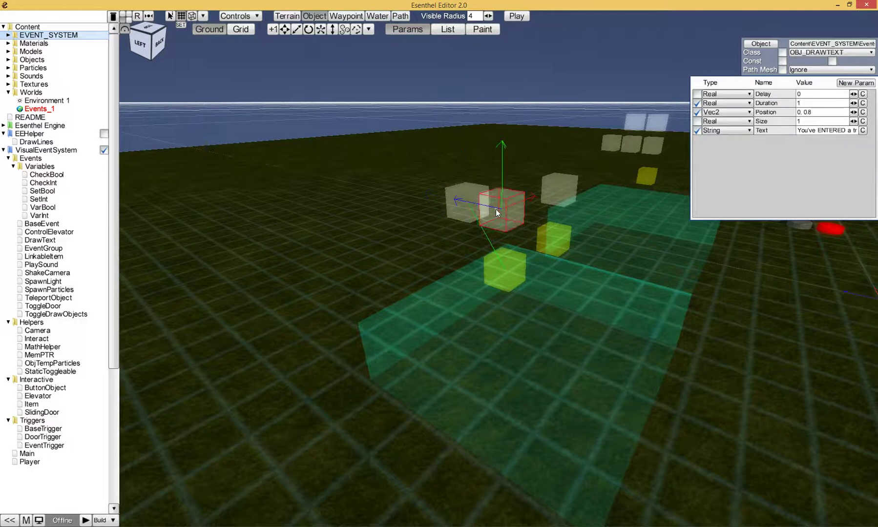
click(507, 270)
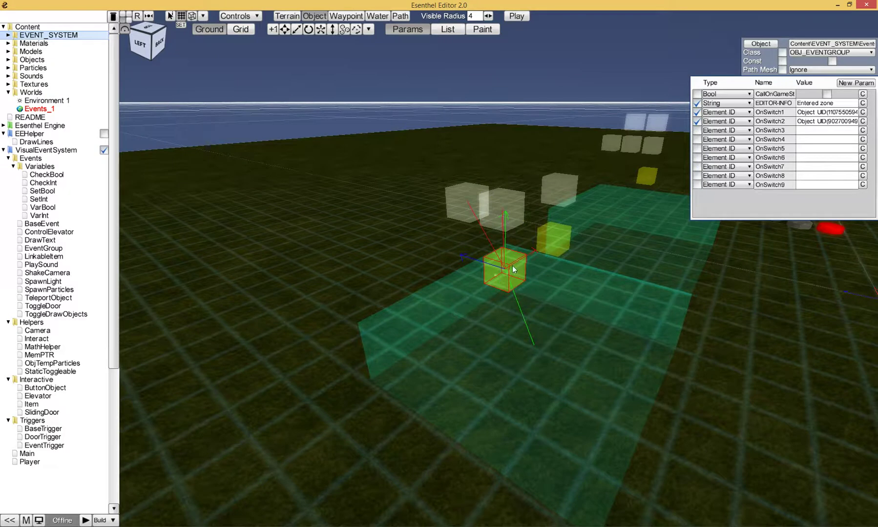
click(565, 335)
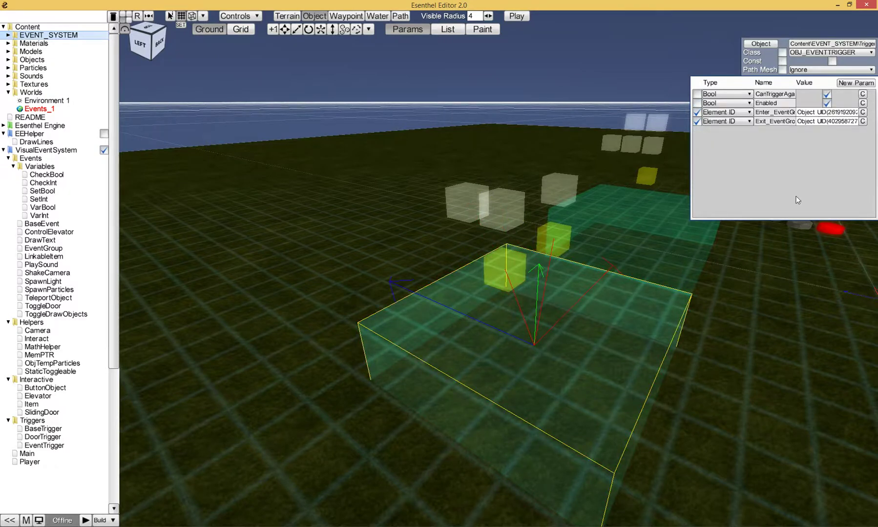
Step: Compare the Draw parameter of a grey and the red disc, and examine the upright button's toggle event links
right_drag(687, 384, 687, 385)
middle_drag(687, 384, 690, 380)
right_drag(690, 380, 690, 380)
scroll(690, 380, up, 2)
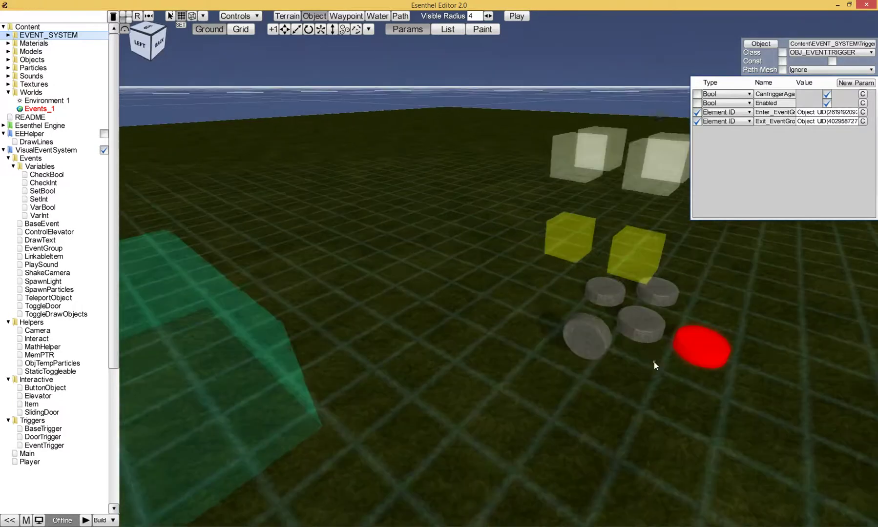
middle_drag(653, 363, 653, 362)
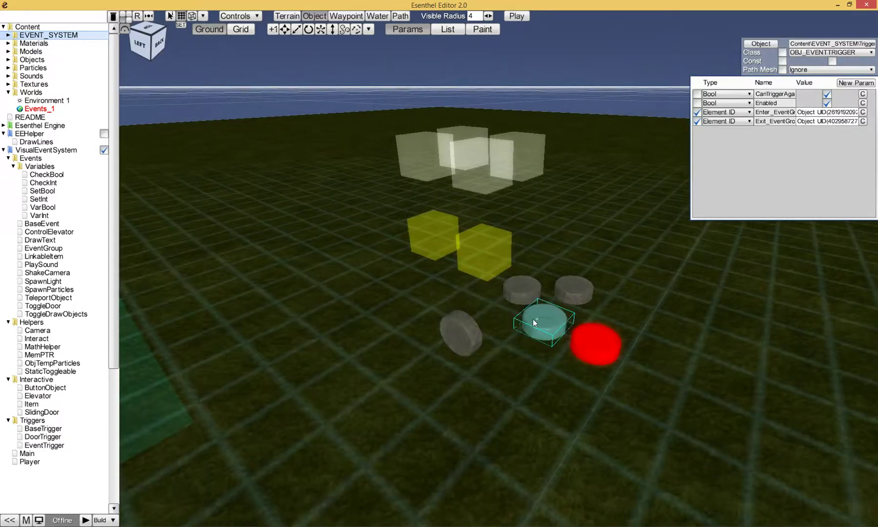
click(549, 320)
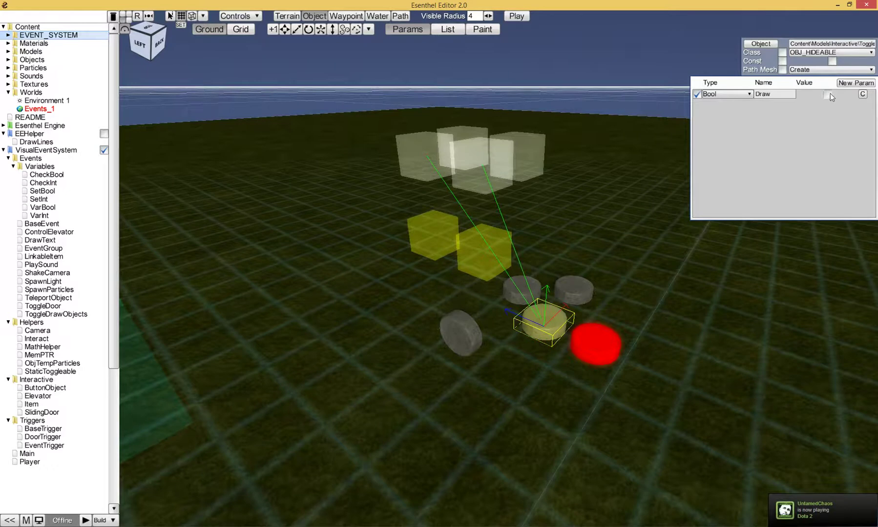
click(603, 339)
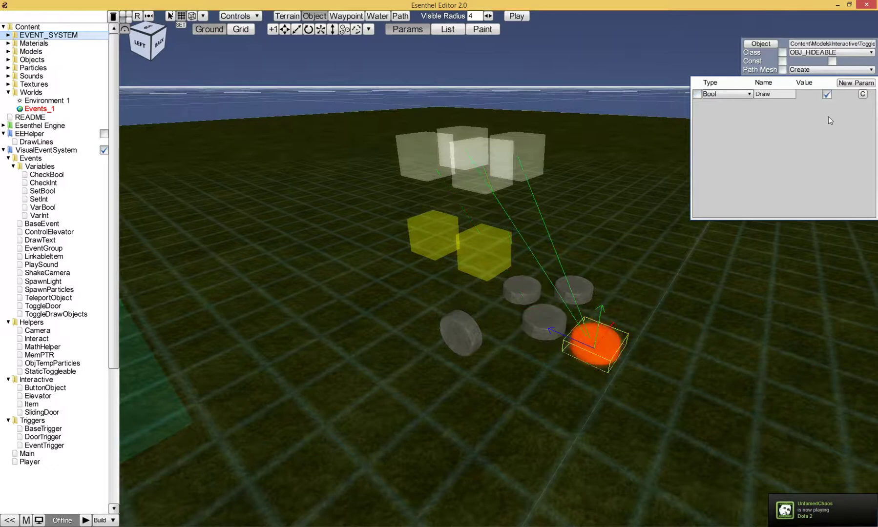
click(472, 343)
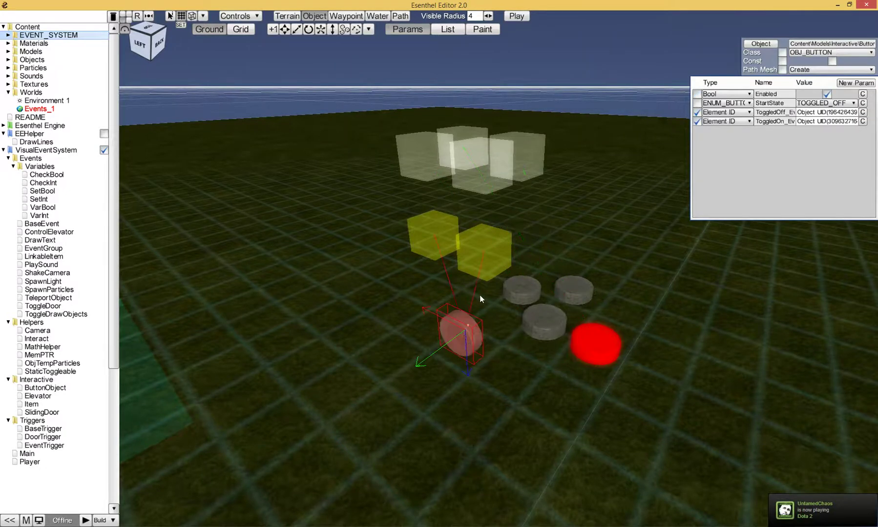
Step: Examine the Button toggled on event group and the four toggle-draw events with their linked disc meshes
click(487, 256)
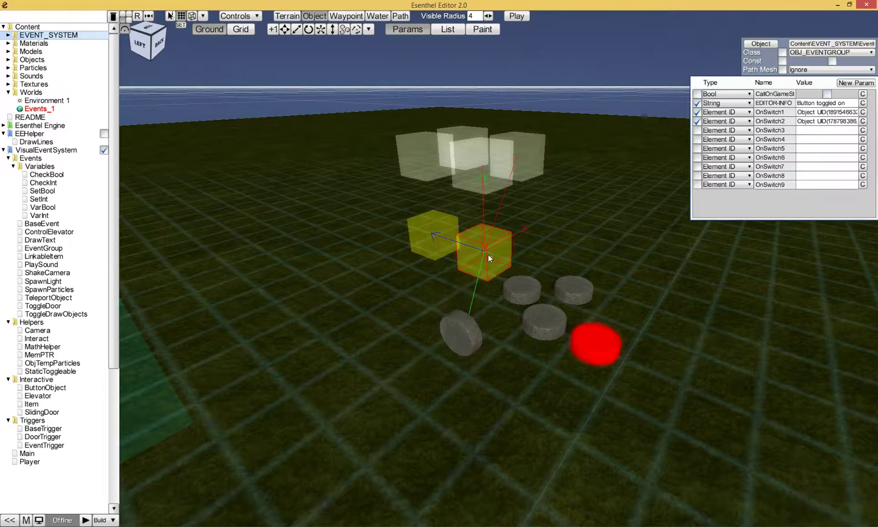
click(500, 168)
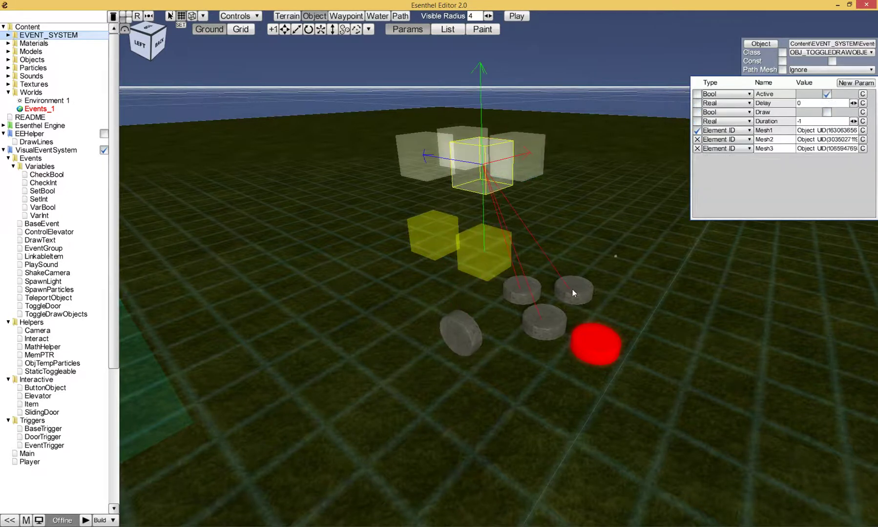
click(528, 148)
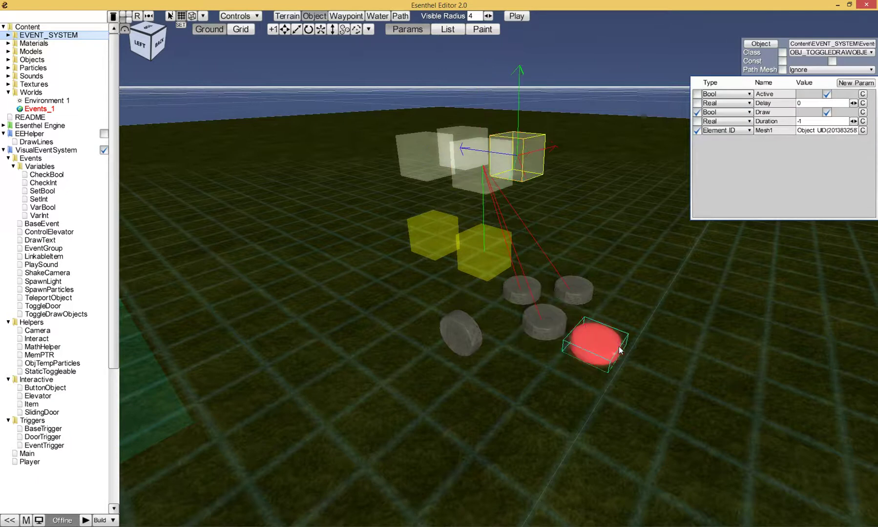
click(414, 163)
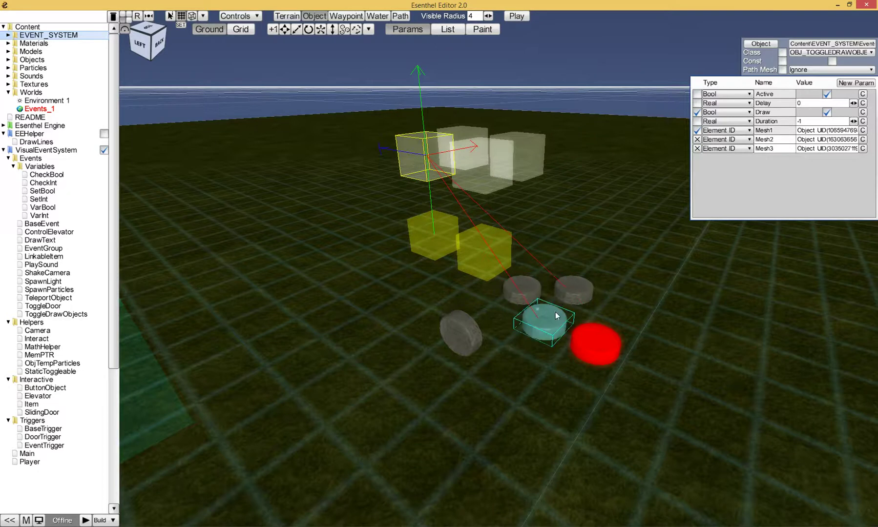
click(461, 131)
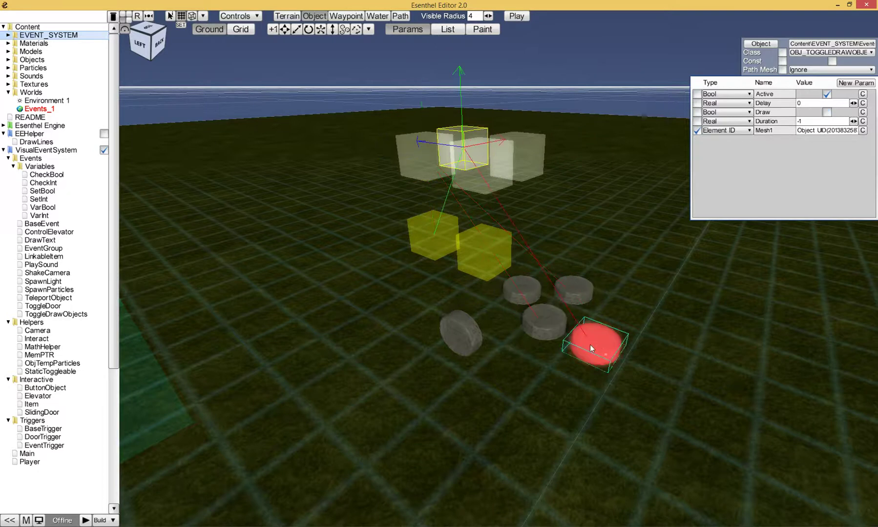
Step: Retrace the upright button's links through its two toggled-on draw events to the grey and red discs
click(459, 333)
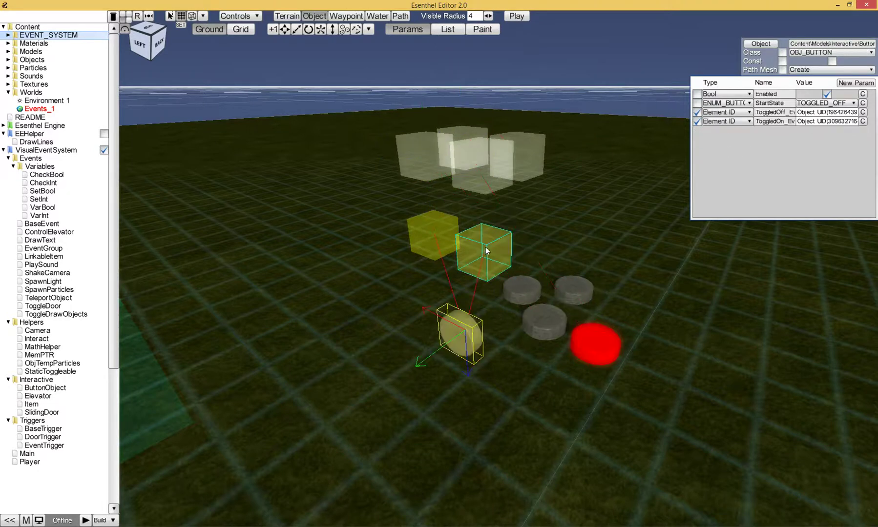
click(485, 173)
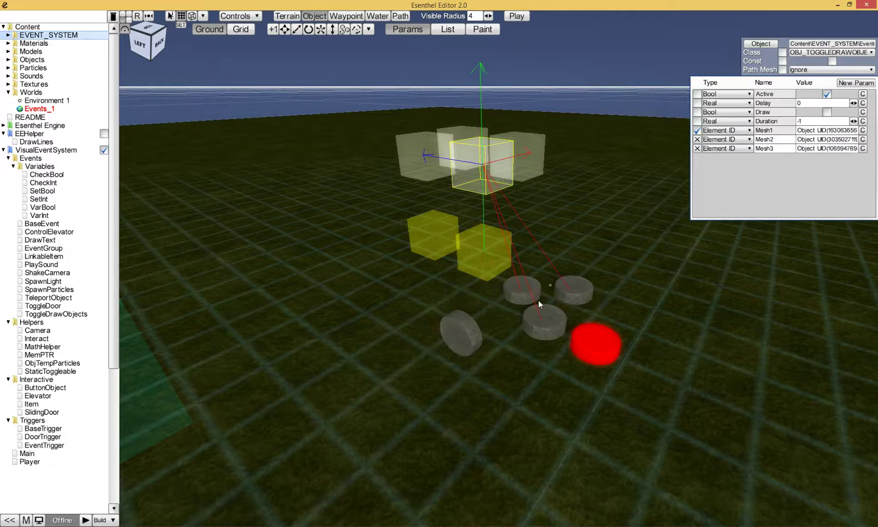
click(532, 152)
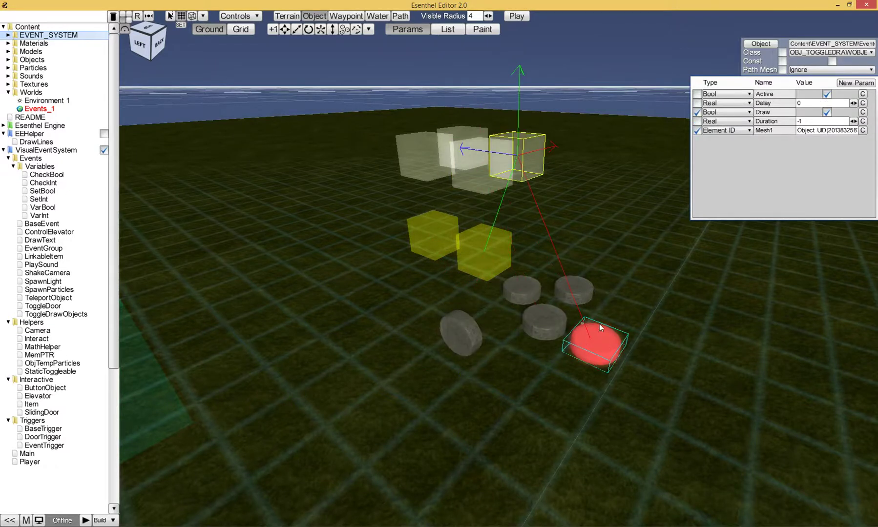
right_drag(610, 325, 646, 313)
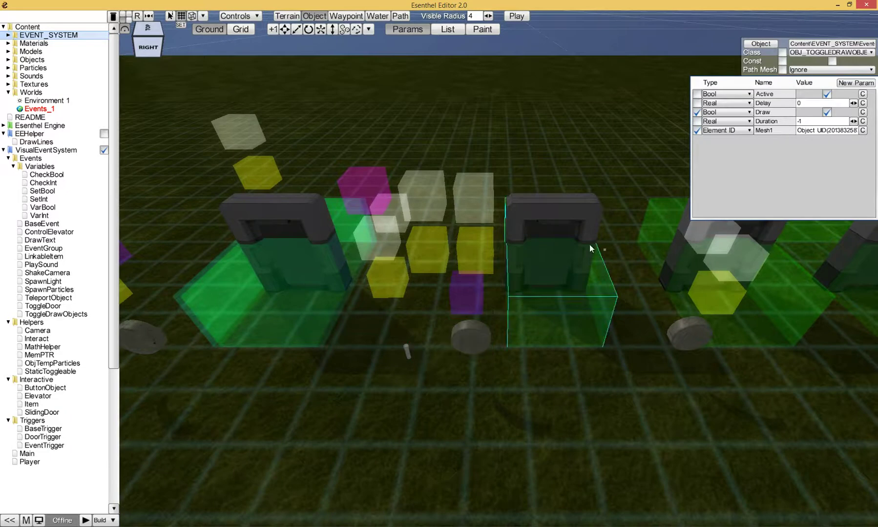
Step: Examine the small key item's parameters and the Picked up key event group it is linked to
click(407, 351)
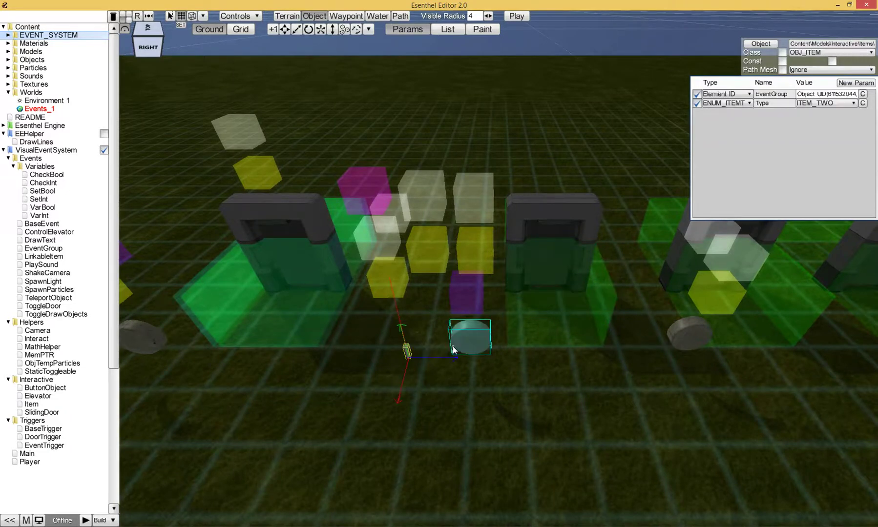
right_drag(452, 346, 506, 349)
scroll(414, 324, up, 3)
scroll(466, 346, up, 3)
scroll(483, 349, down, 3)
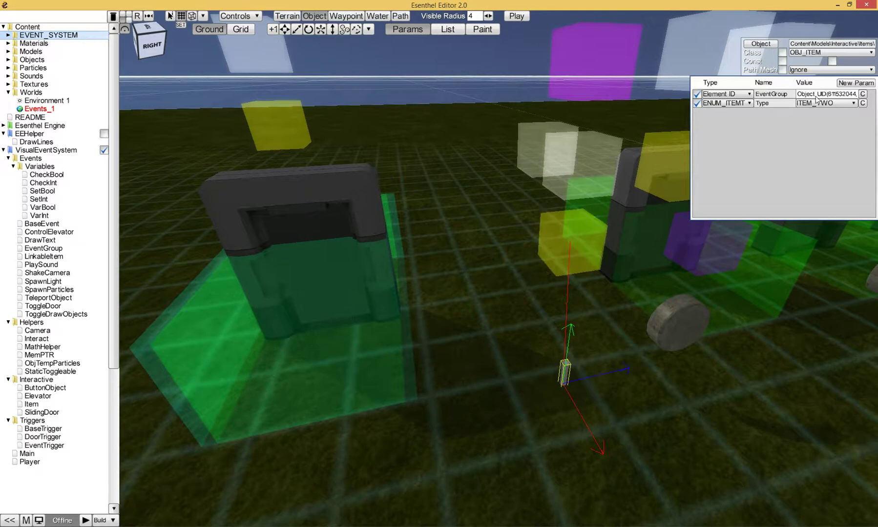
click(573, 236)
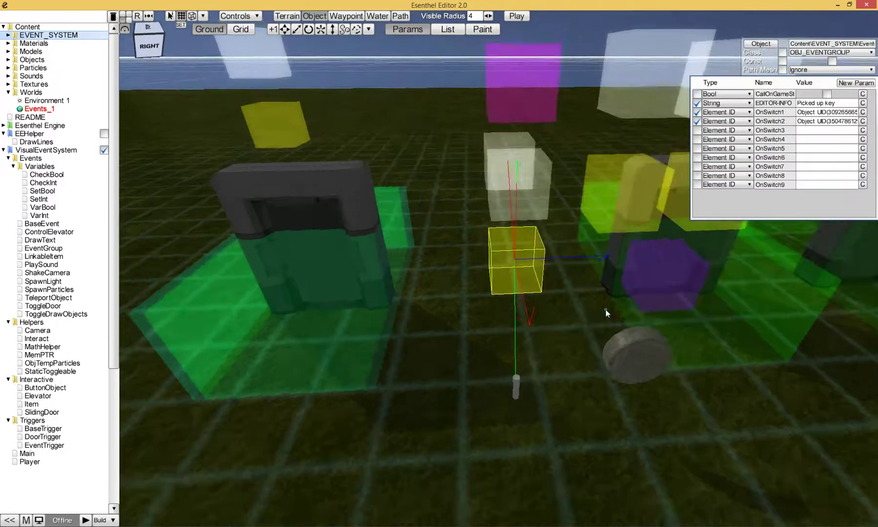
middle_drag(606, 309, 607, 319)
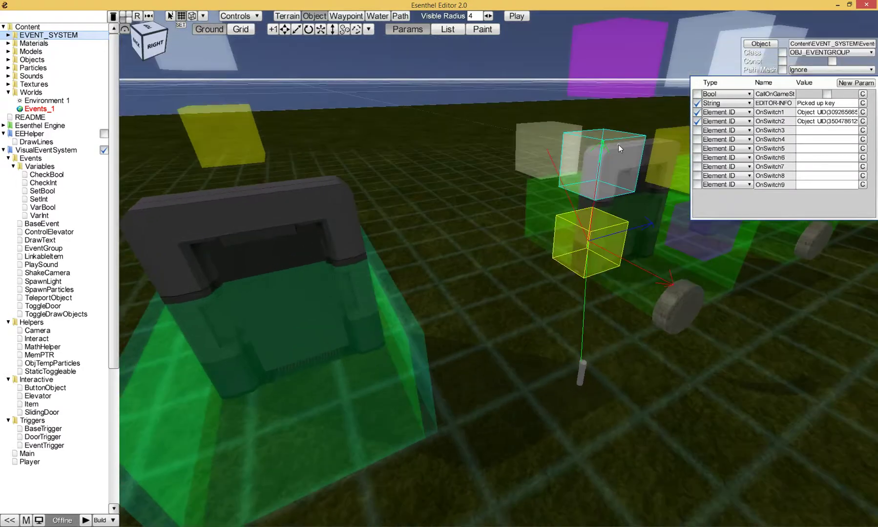
Step: Review the set-bool event, its linked bool variable and the draw-text event called by the Picked up key group
click(614, 164)
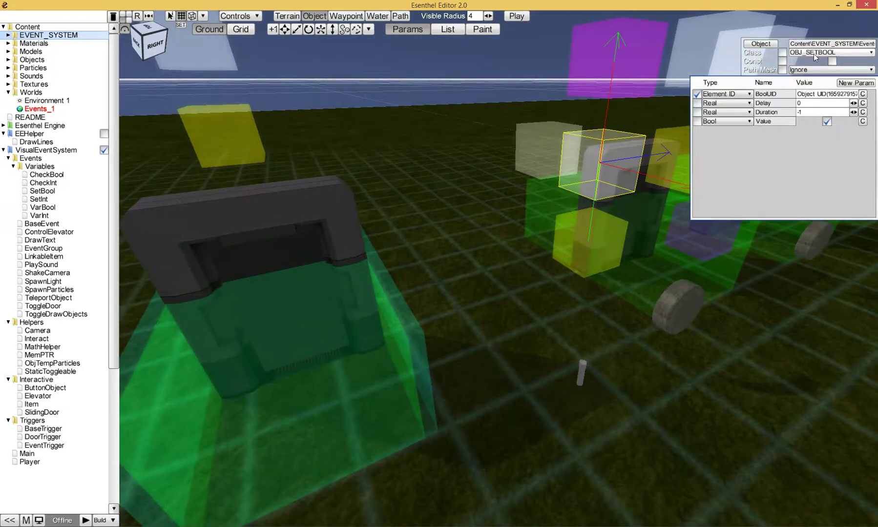
click(637, 80)
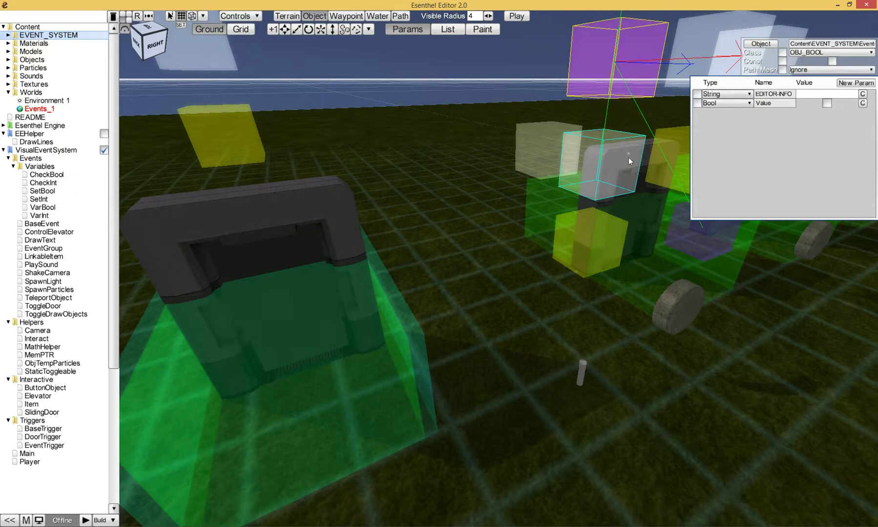
click(612, 172)
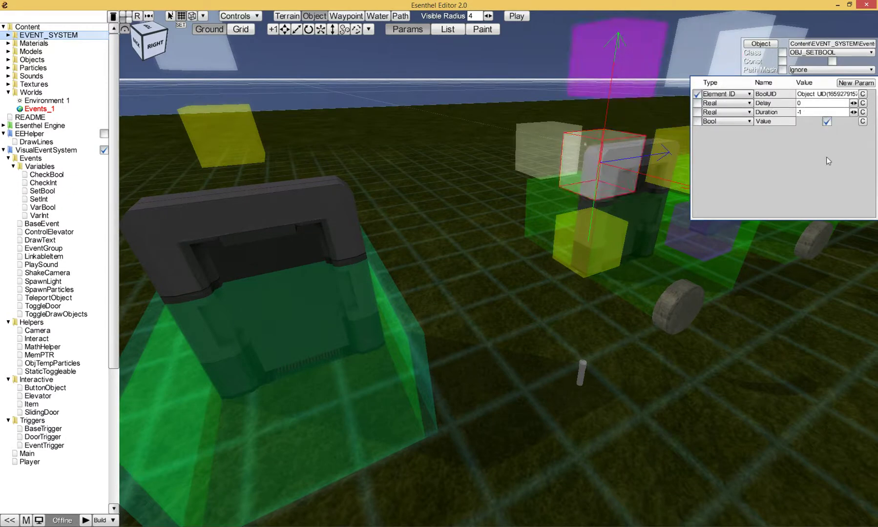
click(531, 144)
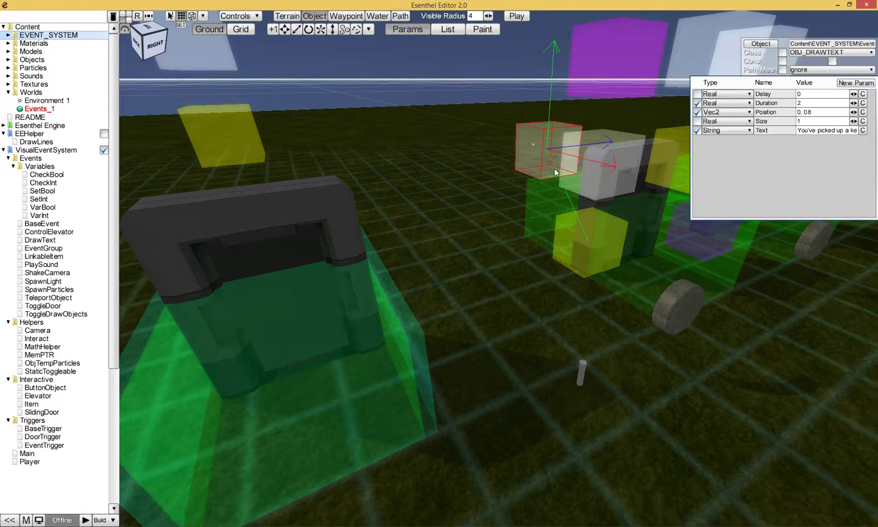
Step: Trace the toggled-on link of the button beside the key to the check-bool node and its bool variable
middle_drag(625, 270, 626, 270)
click(600, 322)
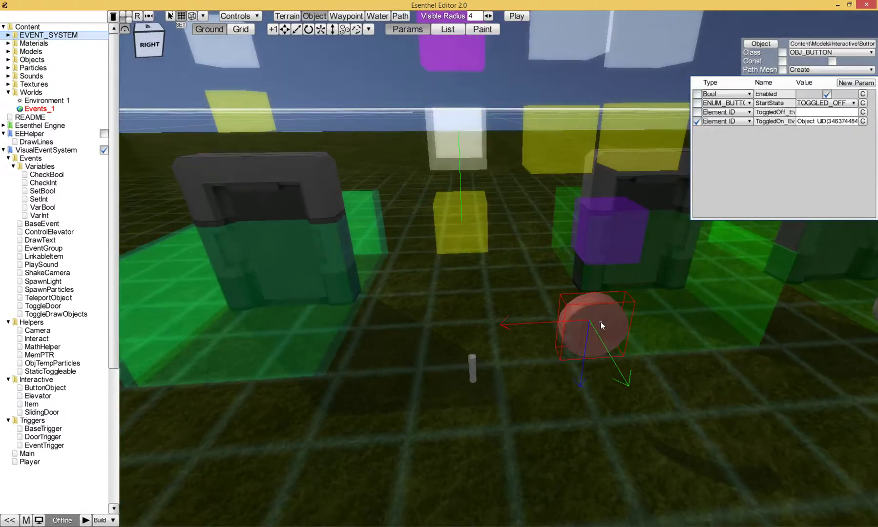
click(625, 234)
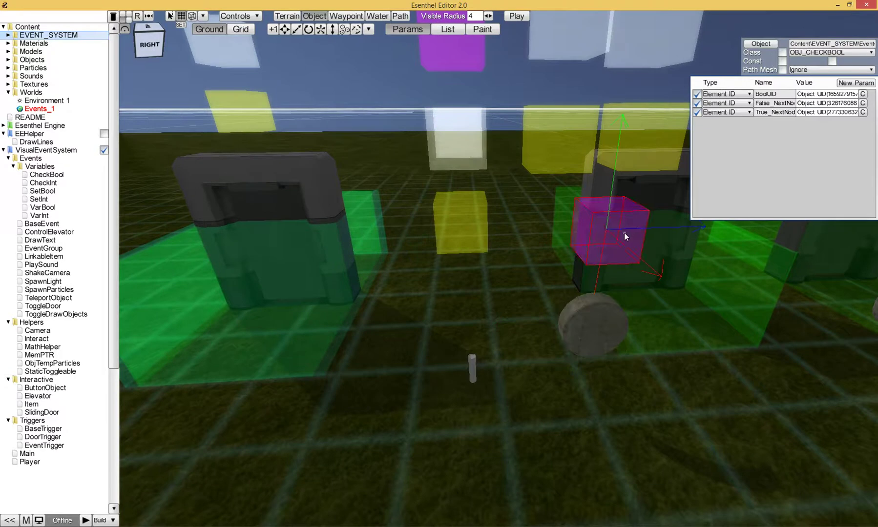
click(467, 55)
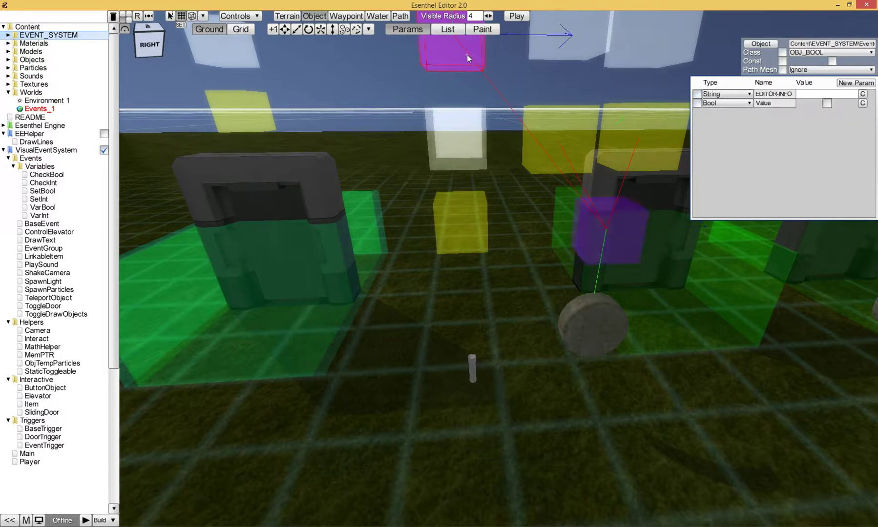
click(606, 230)
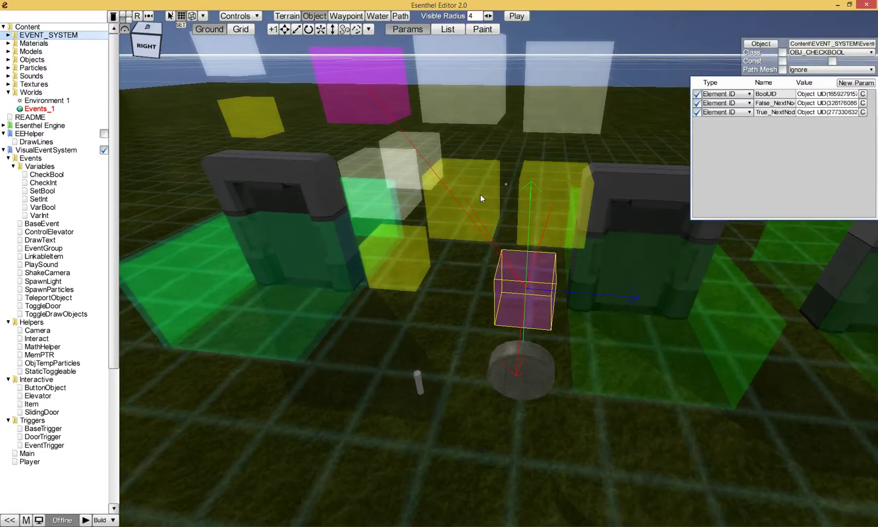
Step: Examine the check-bool node's two event groups with their linked draw-text and toggle-door events
click(480, 195)
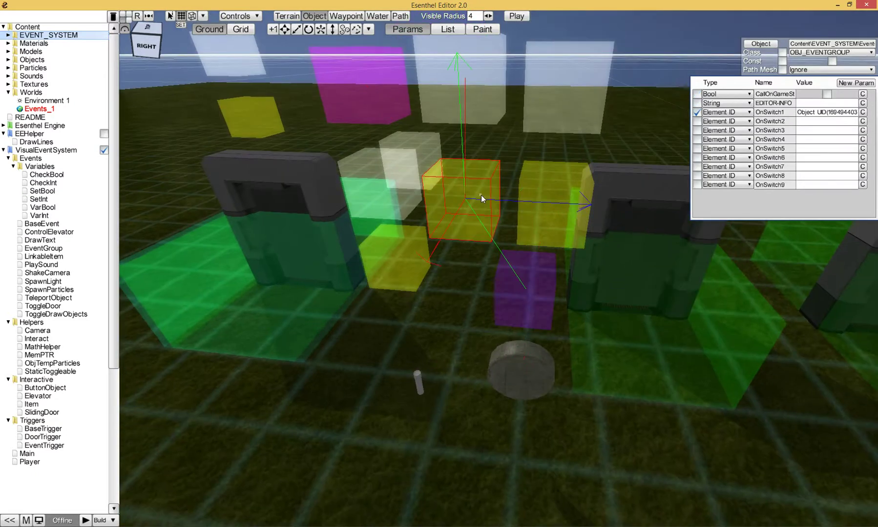
click(475, 112)
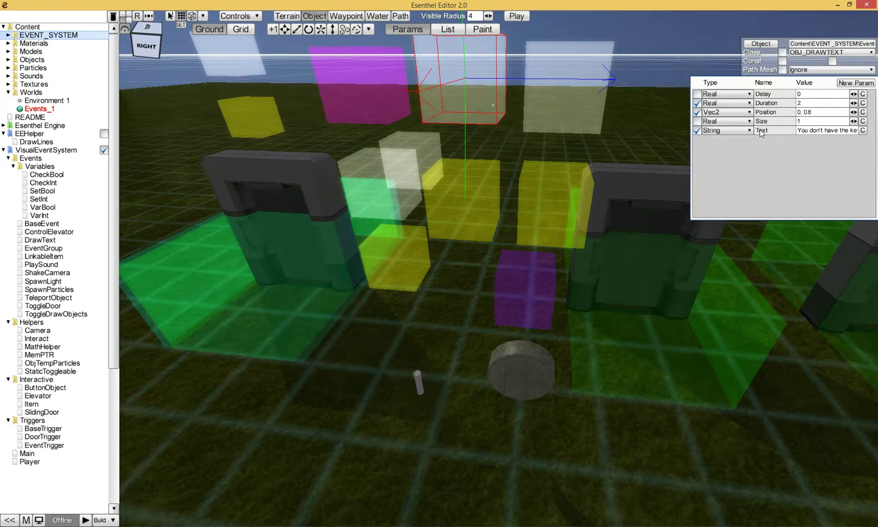
click(548, 217)
click(574, 104)
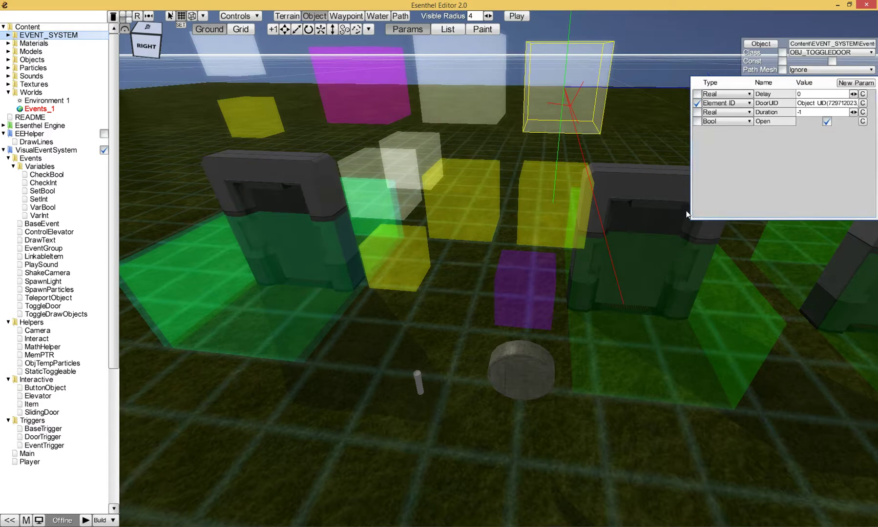
Step: Follow the toggle-door event's link to the sliding door and inspect the door with its surrounding zone
middle_drag(677, 219, 677, 219)
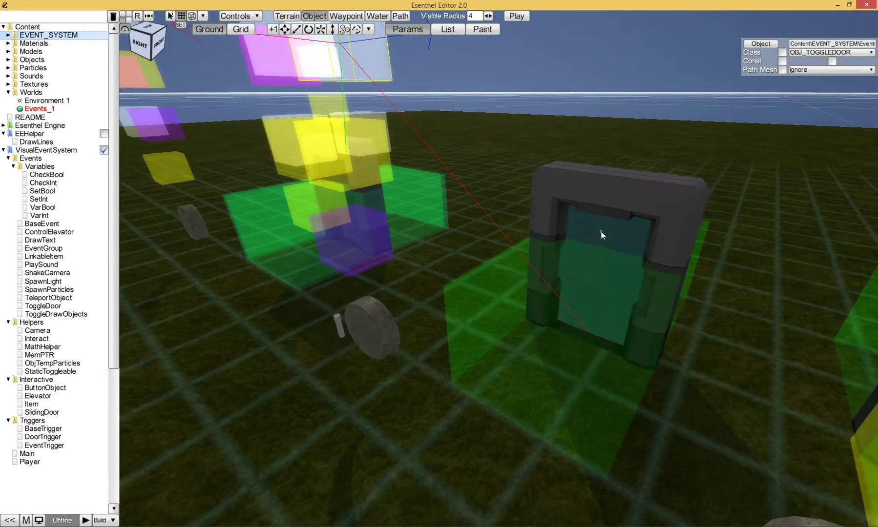
click(603, 238)
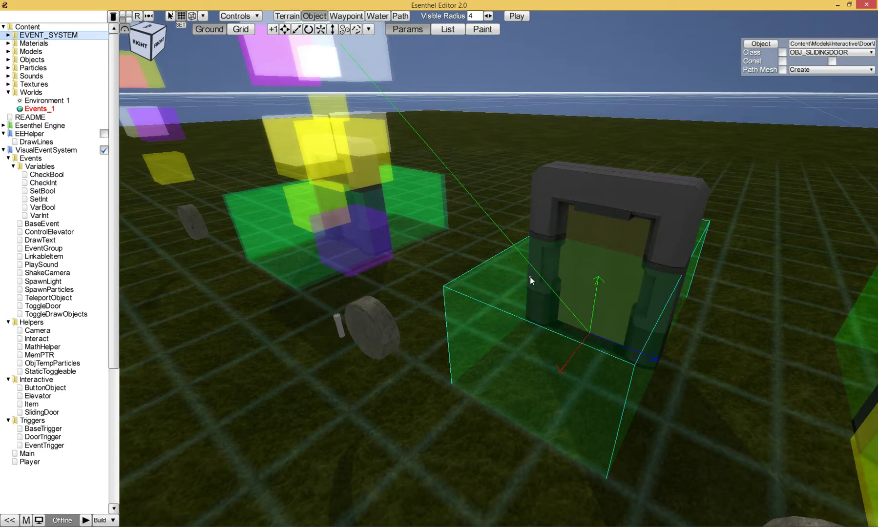
right_drag(529, 277, 528, 273)
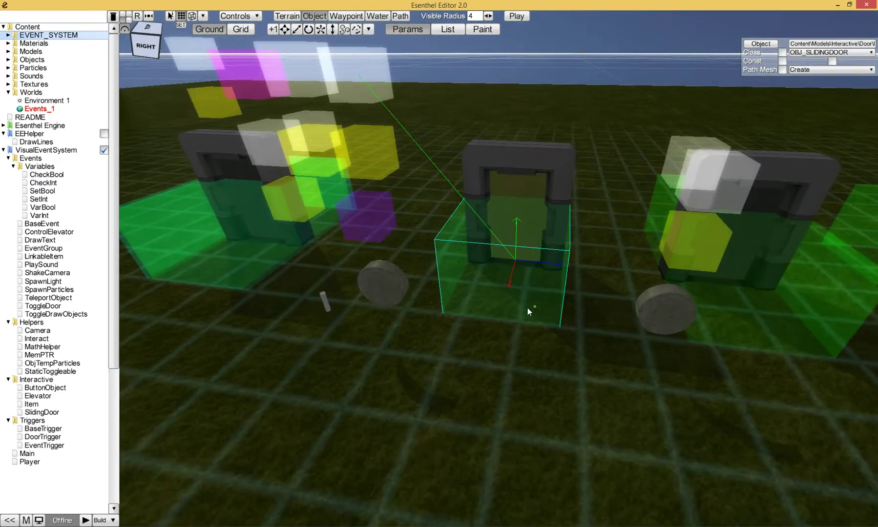
right_drag(527, 307, 531, 307)
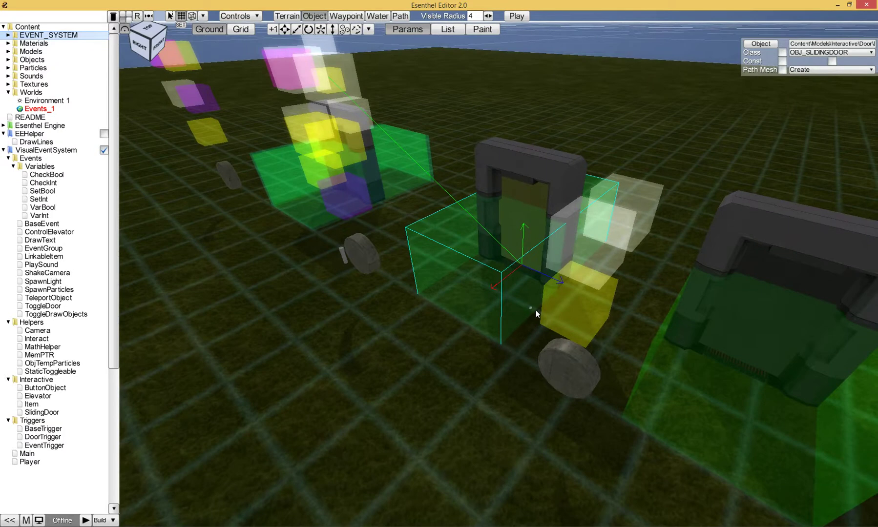